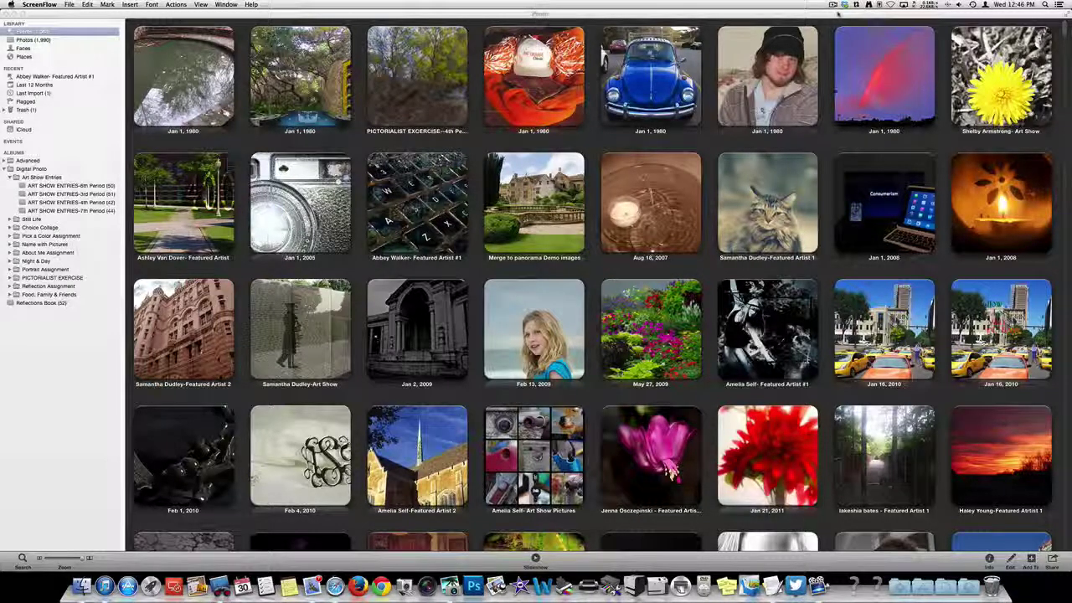
Step: Open the Reflections Book album in iPhoto and look through its photos
left_click(174, 15)
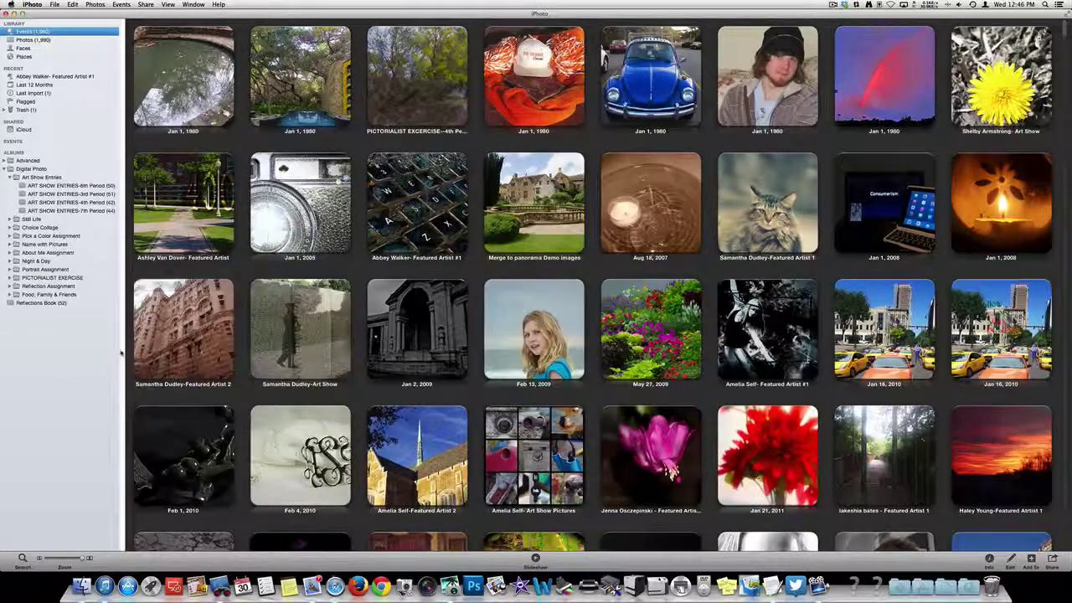
left_click(46, 305)
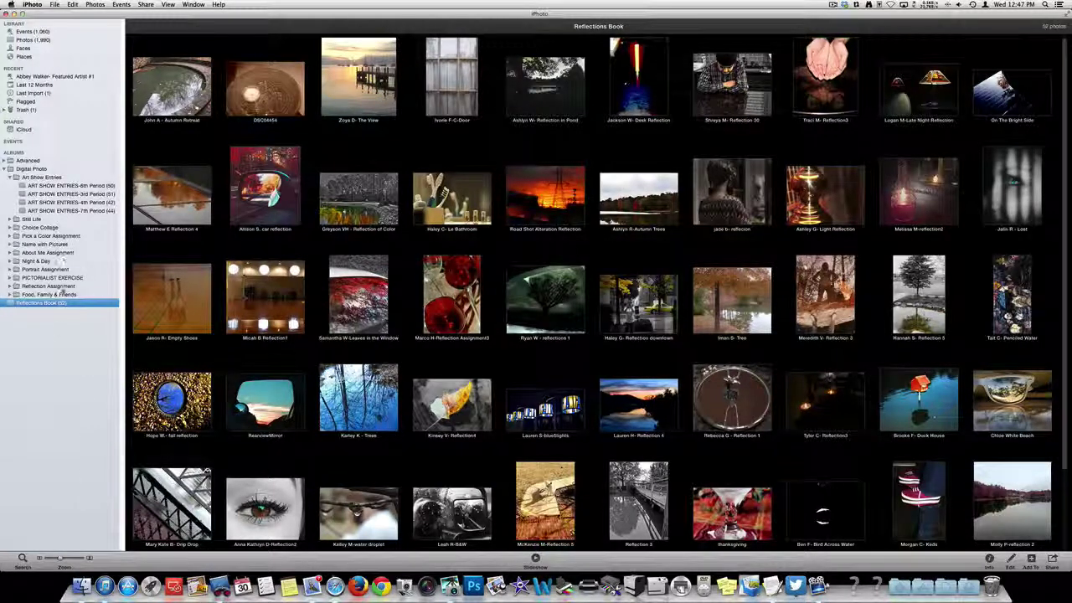
scroll(599, 284, "down", 3)
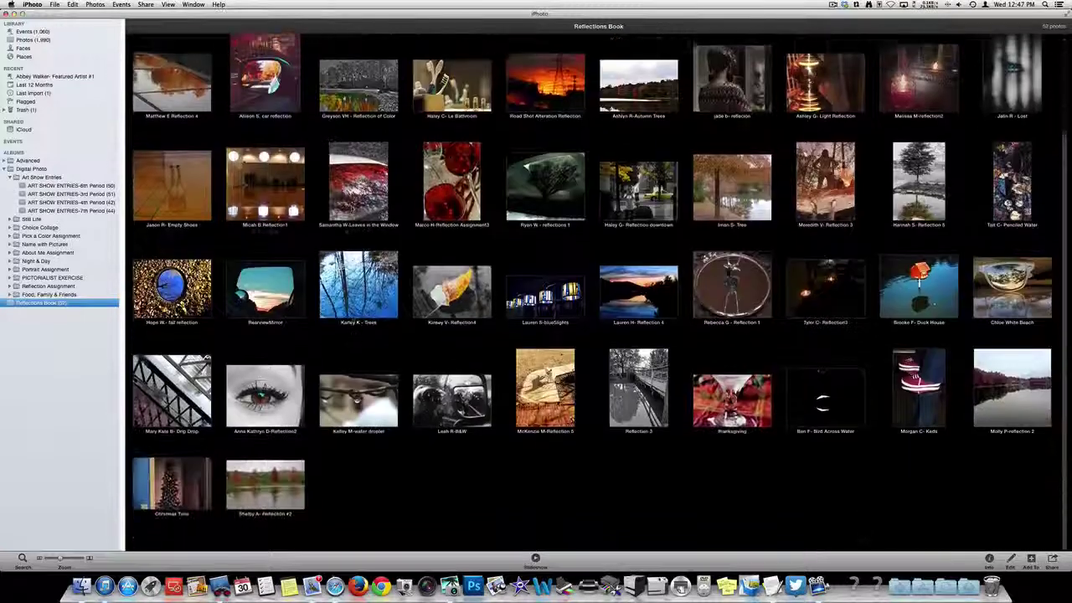
scroll(599, 284, "up", 3)
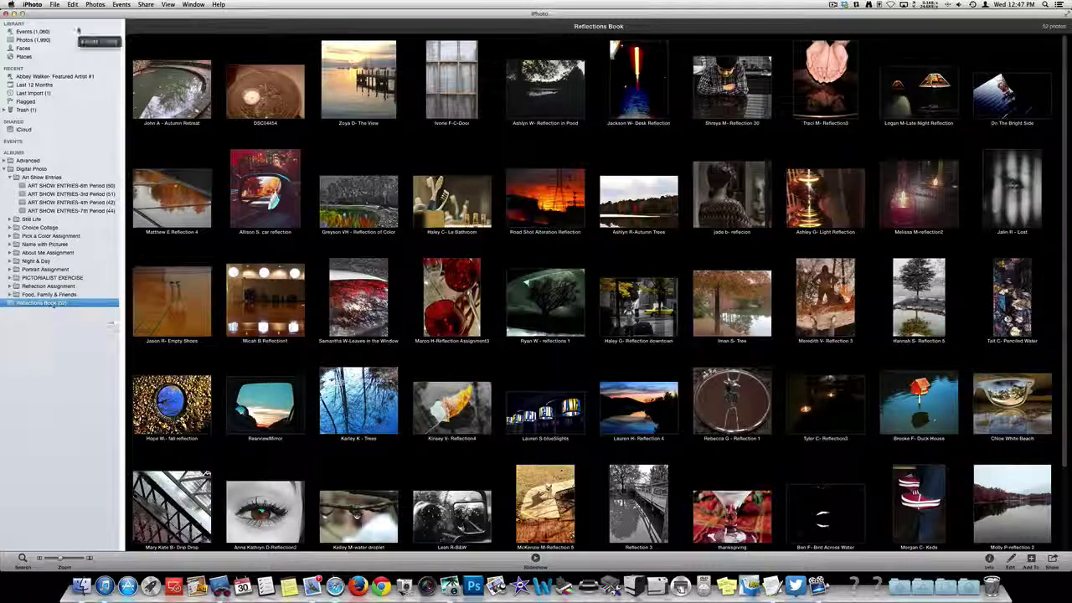
Step: Start a new book from the Reflections Book album and make it a softcover with a black background
left_click(55, 5)
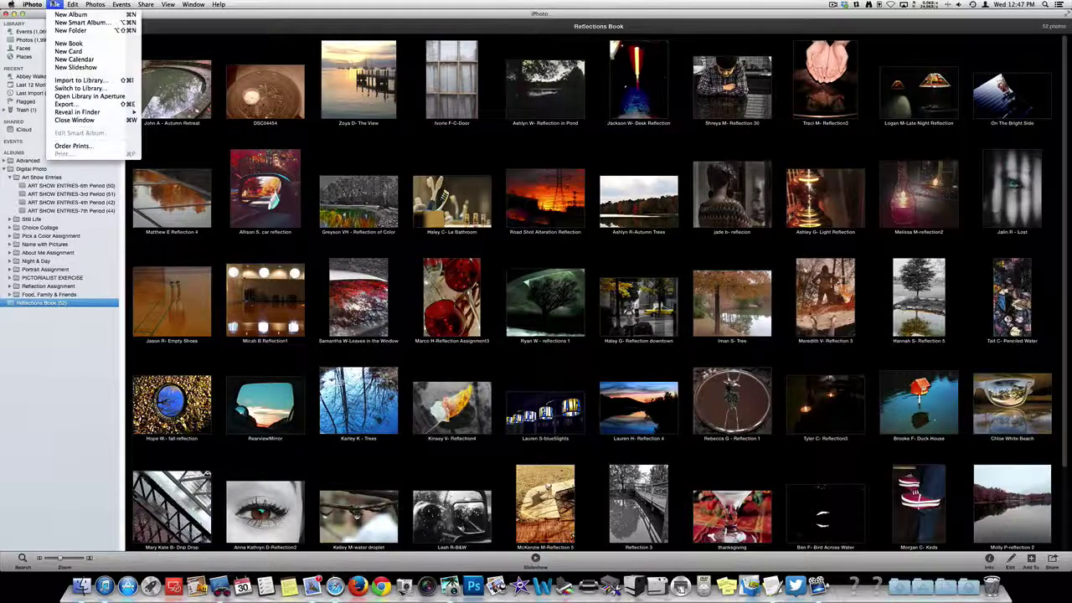
left_click(68, 44)
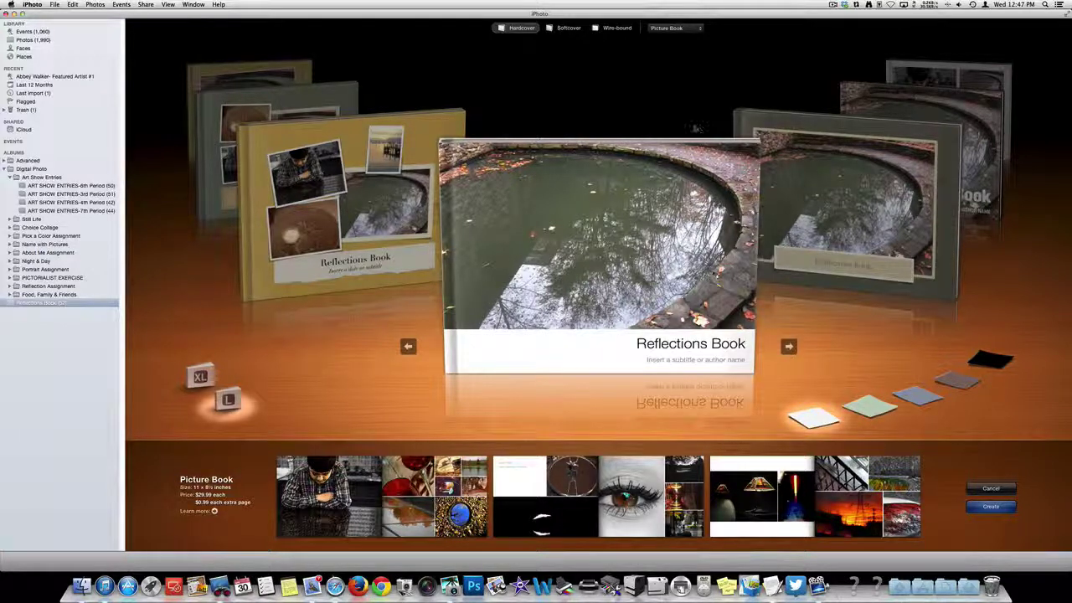
left_click(569, 28)
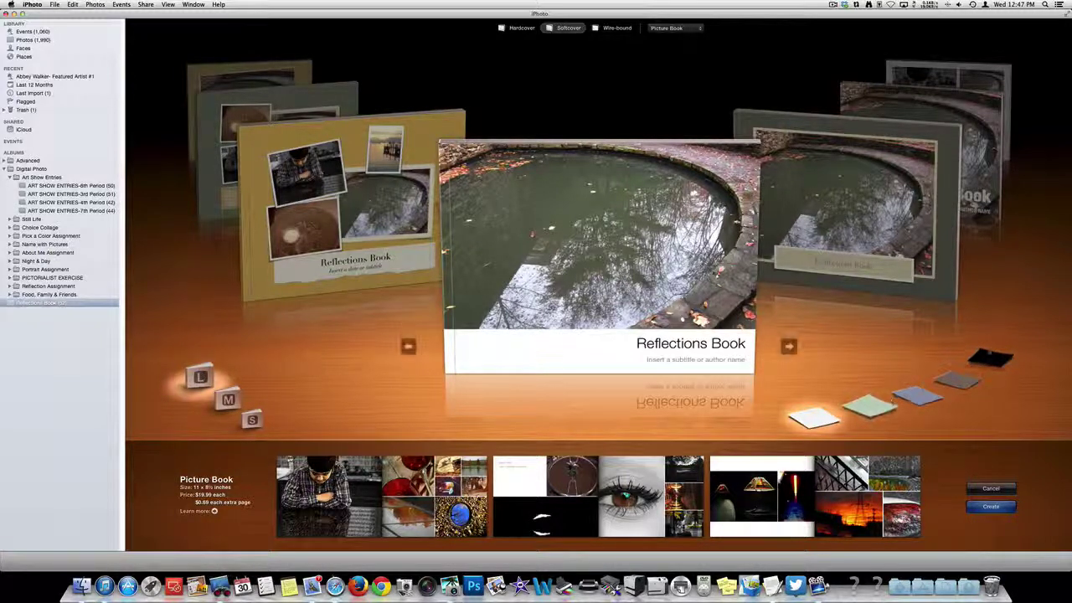
left_click(987, 360)
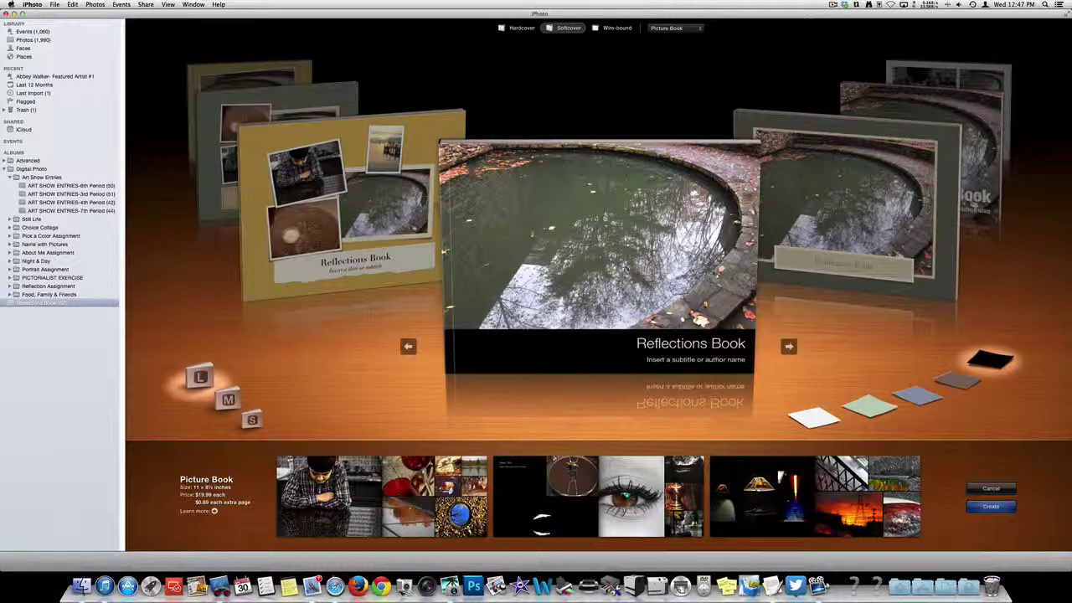
Step: Browse the softcover book themes from Journal through Crayon and return to the Picture Book theme
left_click(788, 346)
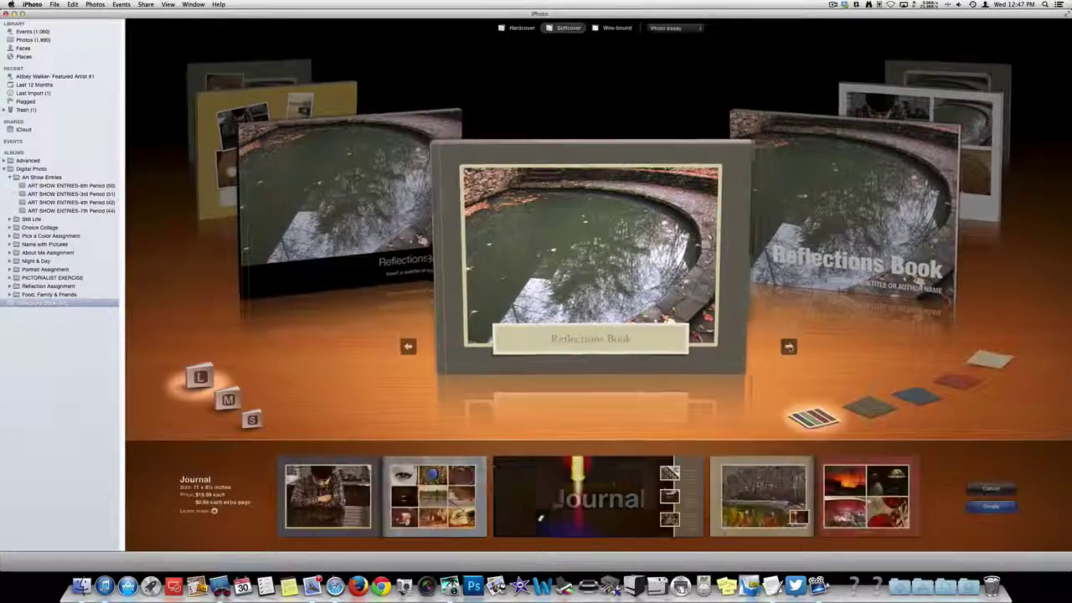
left_click(788, 346)
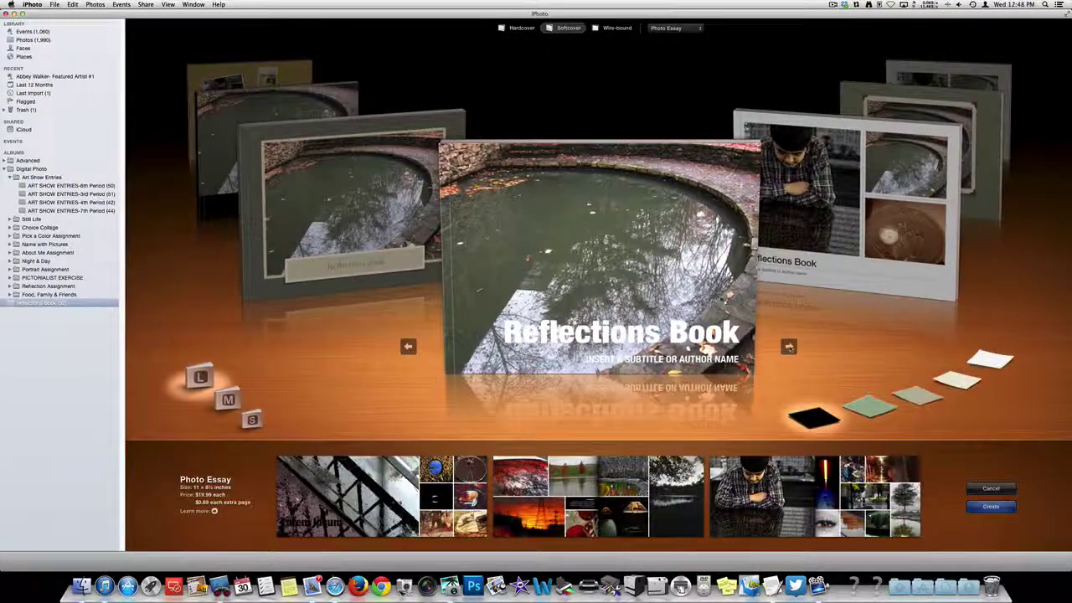
left_click(788, 346)
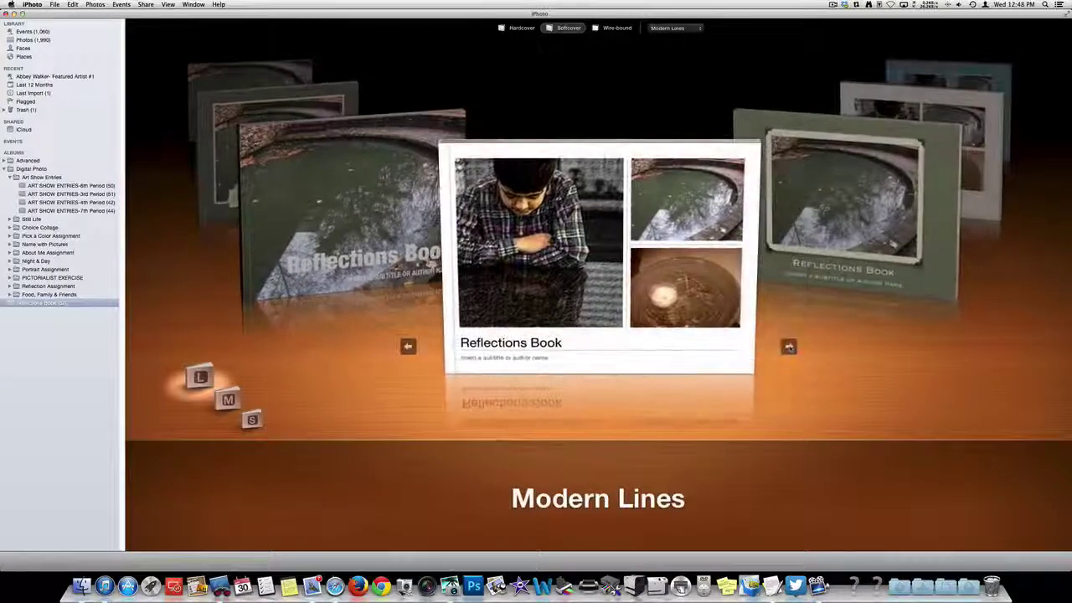
left_click(788, 346)
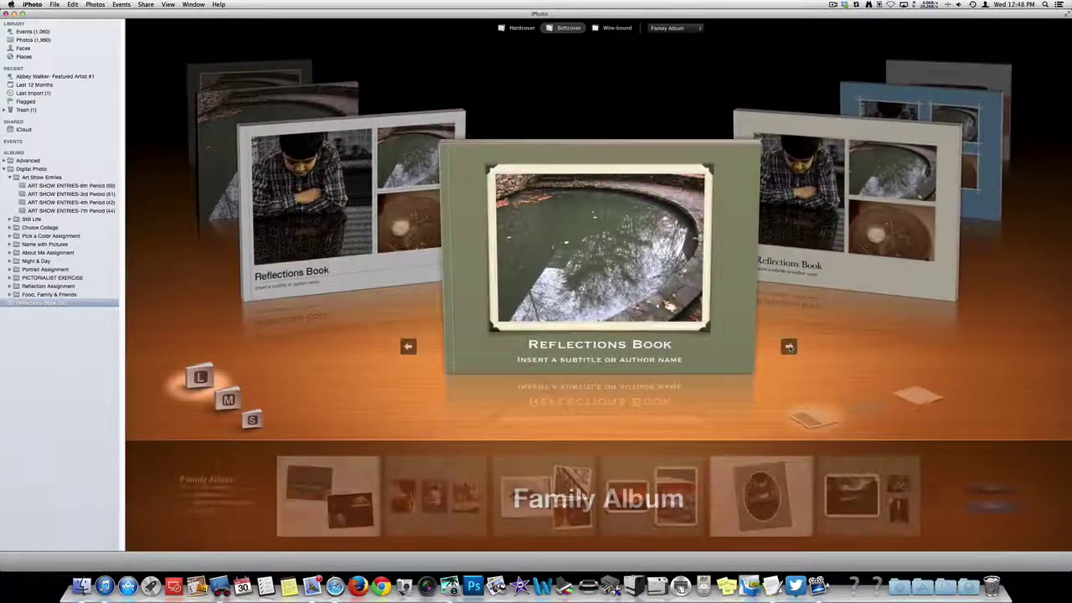
left_click(788, 346)
left_click(788, 346)
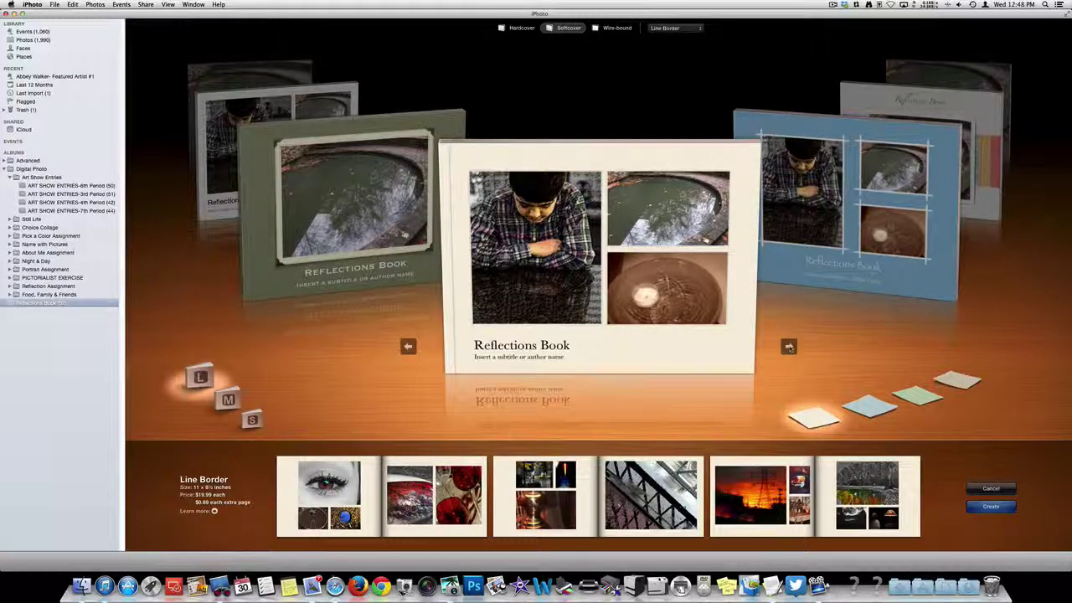
left_click(788, 346)
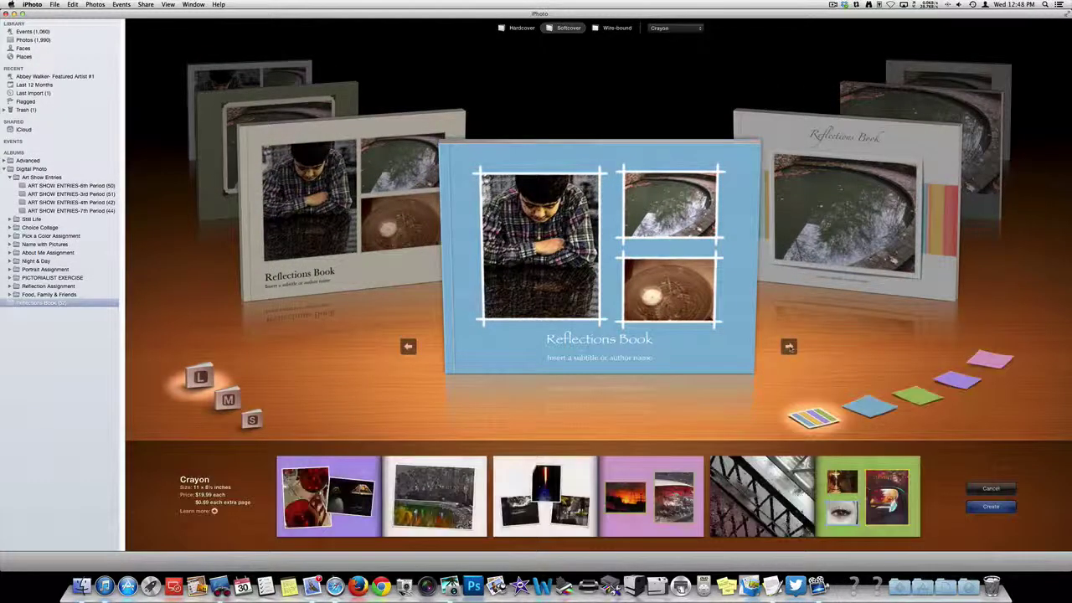
left_click(407, 346)
left_click(408, 347)
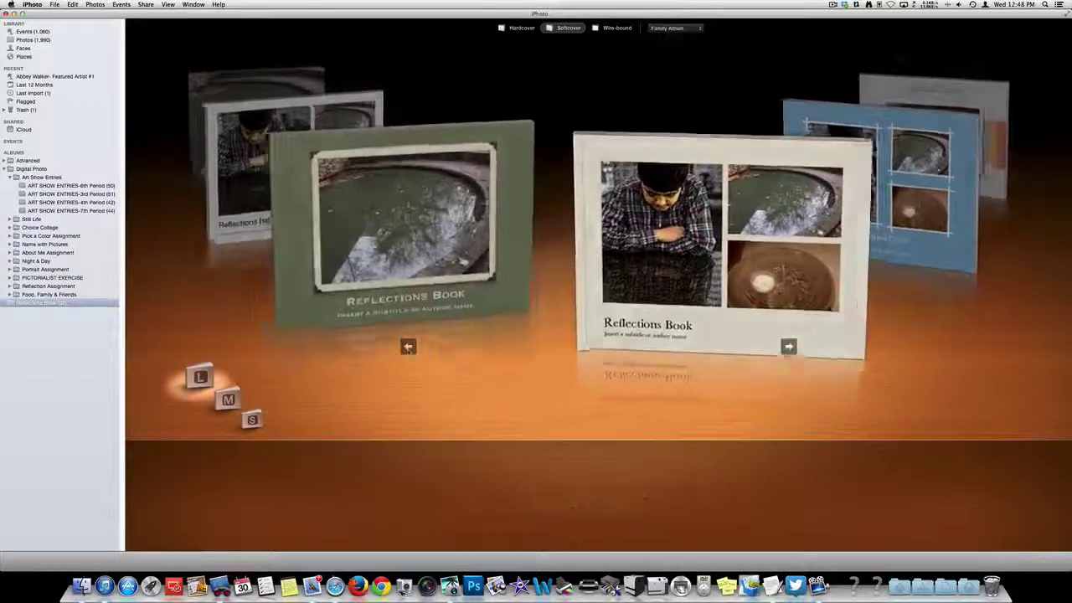
left_click(408, 347)
left_click(408, 347)
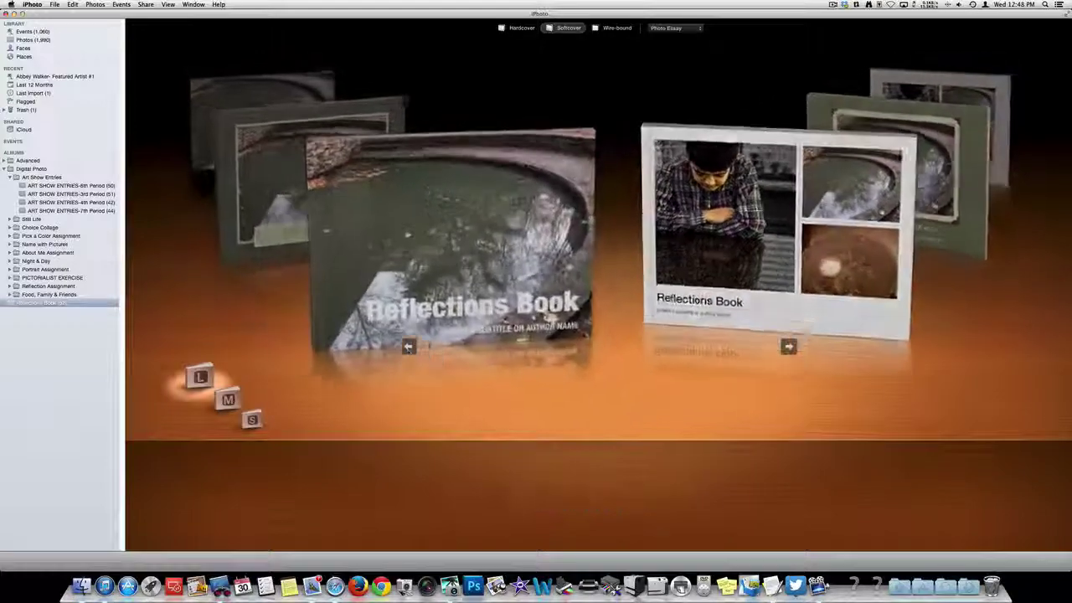
left_click(408, 347)
left_click(408, 346)
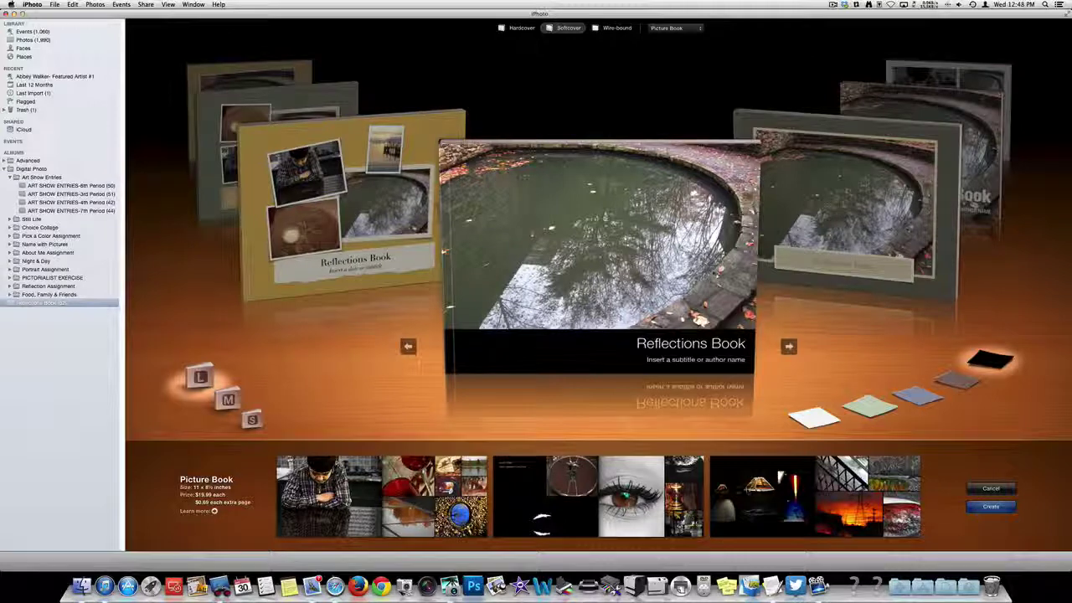
Step: Create the large softcover Picture Book and look through its page spreads
left_click(991, 507)
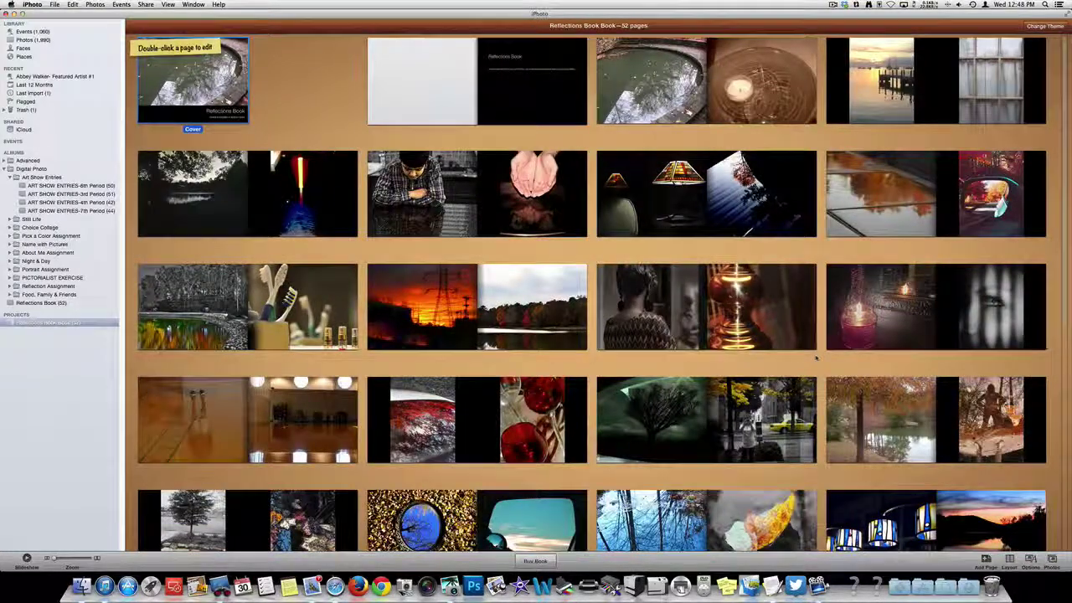
scroll(817, 359, "down", 10)
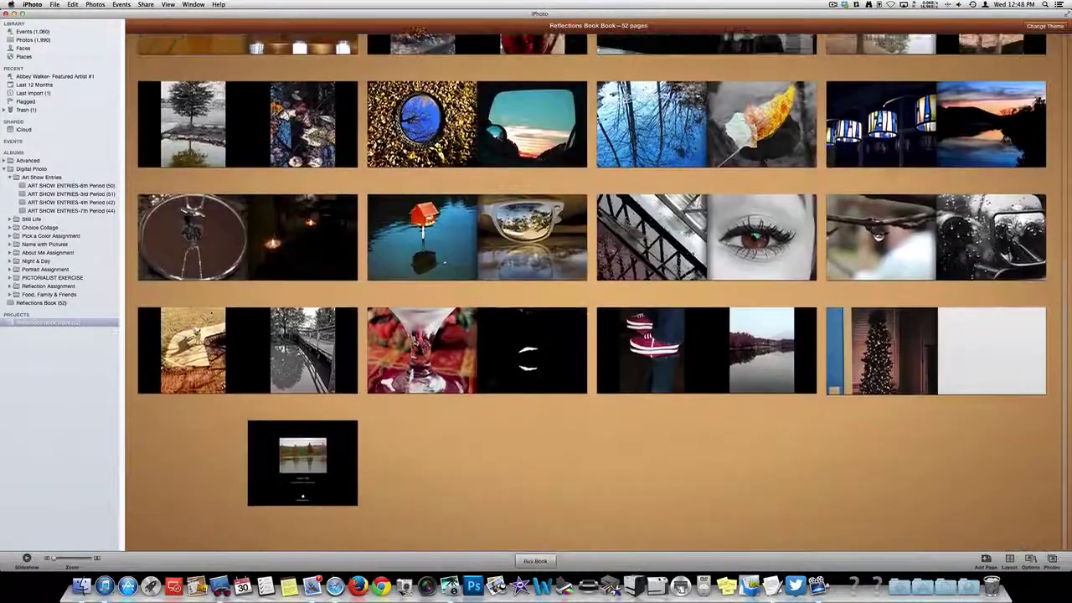
scroll(817, 359, "up", 5)
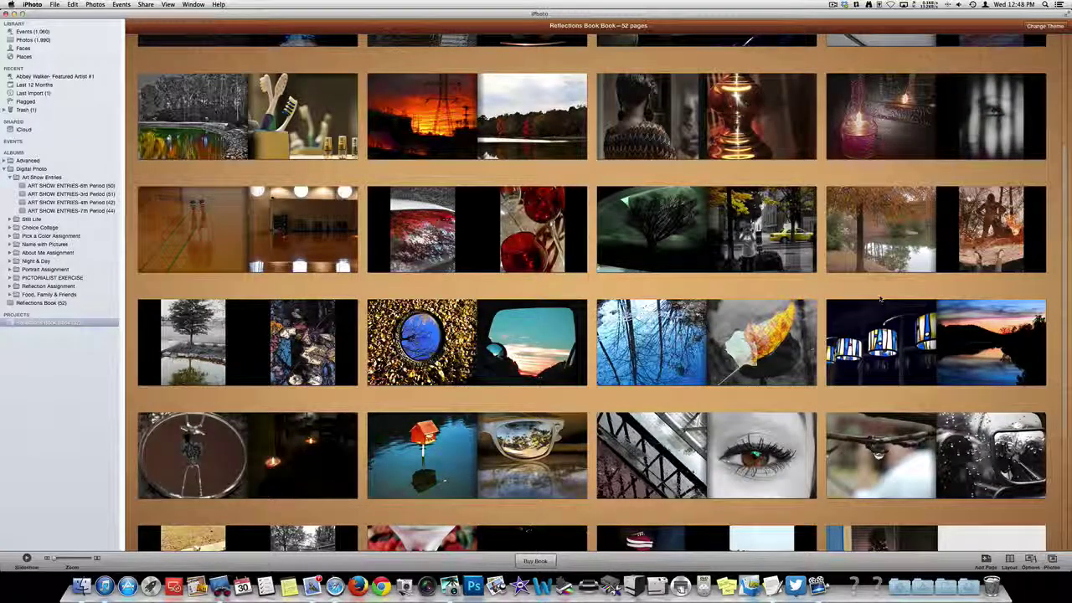
Step: Display the background and layout choices and examine them for pages 12, 20, 26 and 25 of the book
left_click(1010, 558)
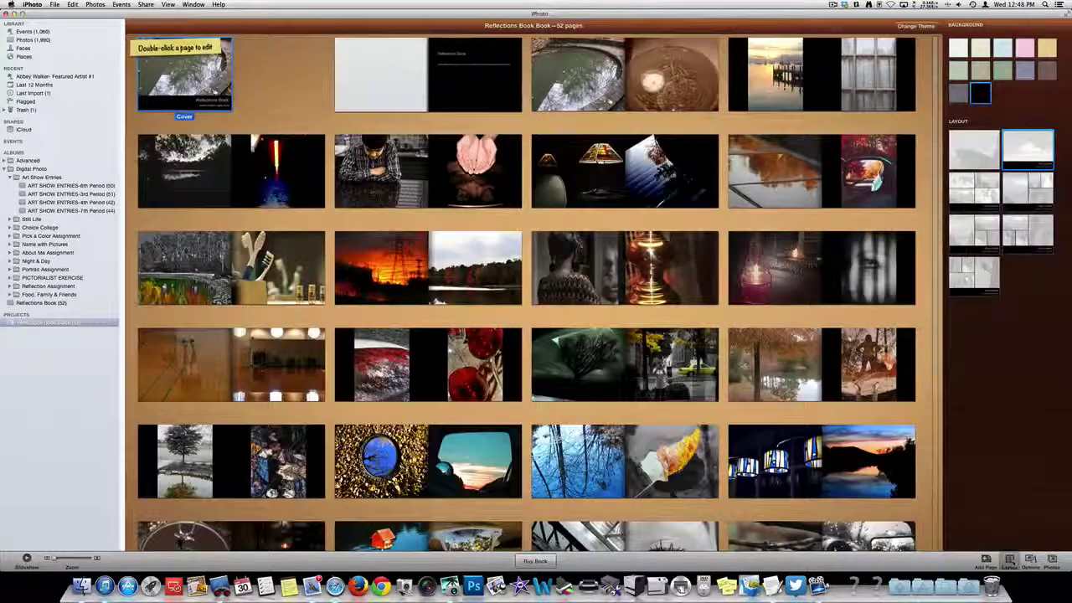
left_click(671, 172)
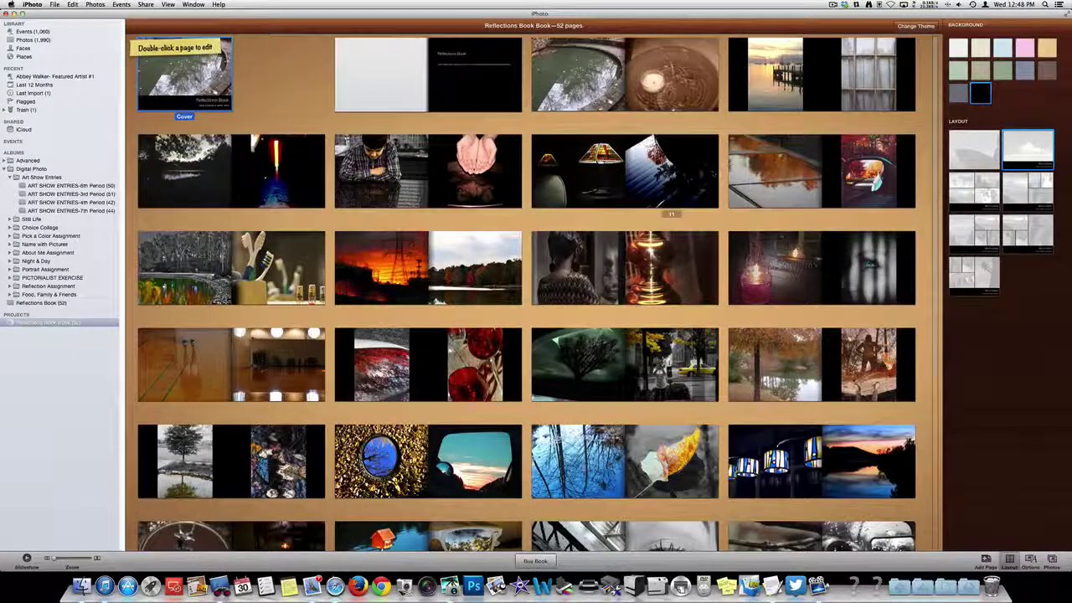
key("Right")
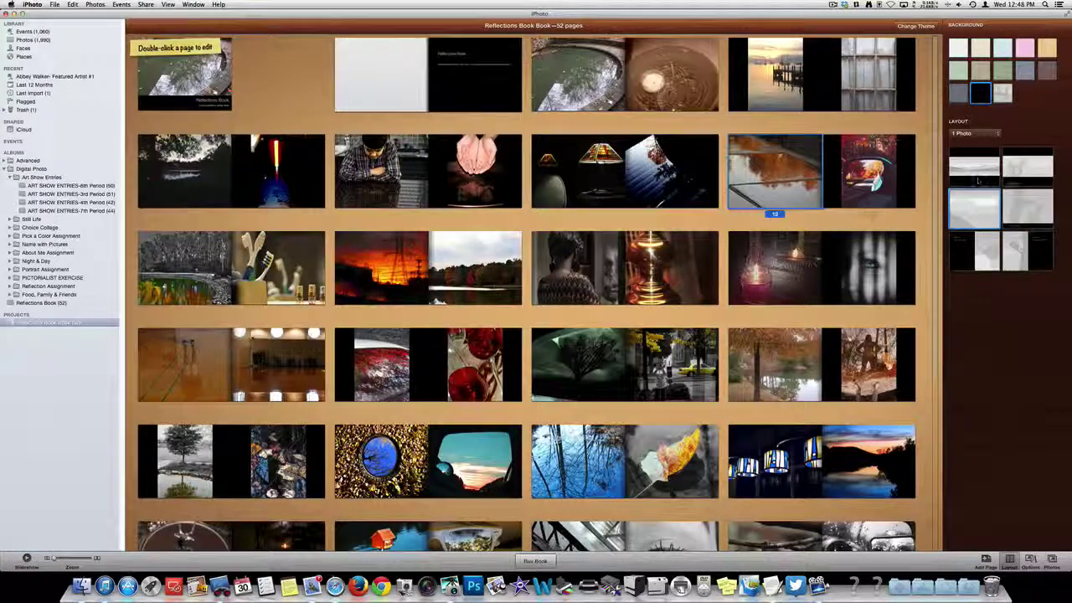
key("Down")
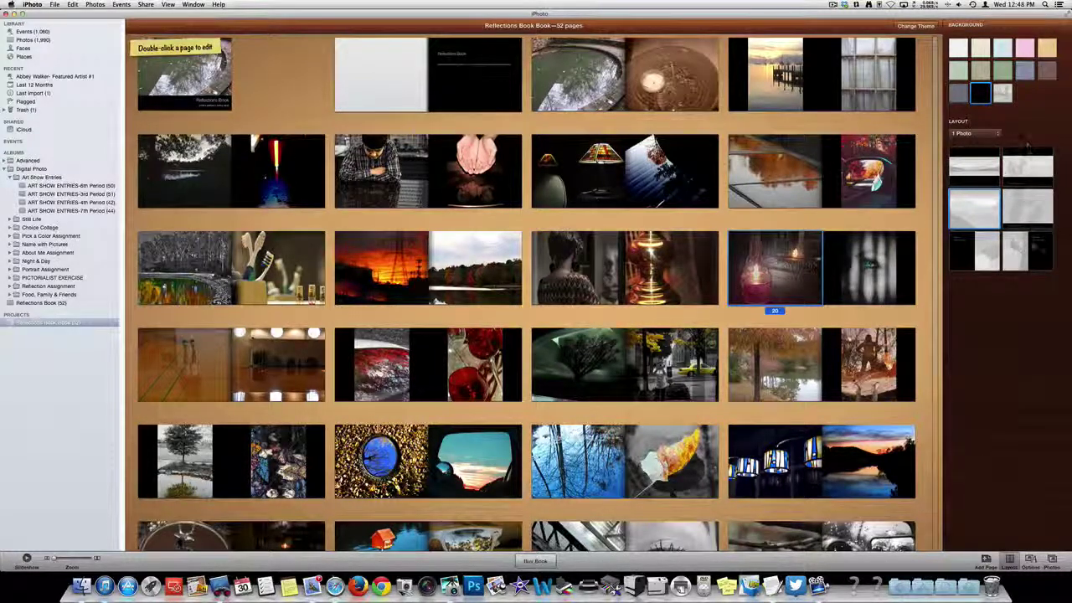
left_click(869, 365)
key("Left")
key("Left")
key("Left")
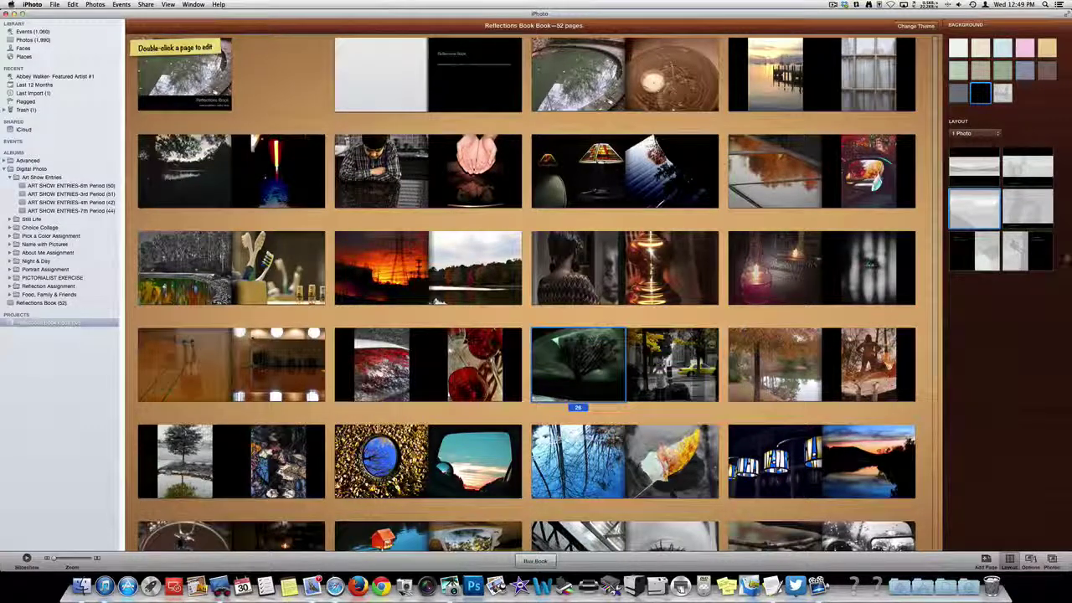
left_click(503, 369)
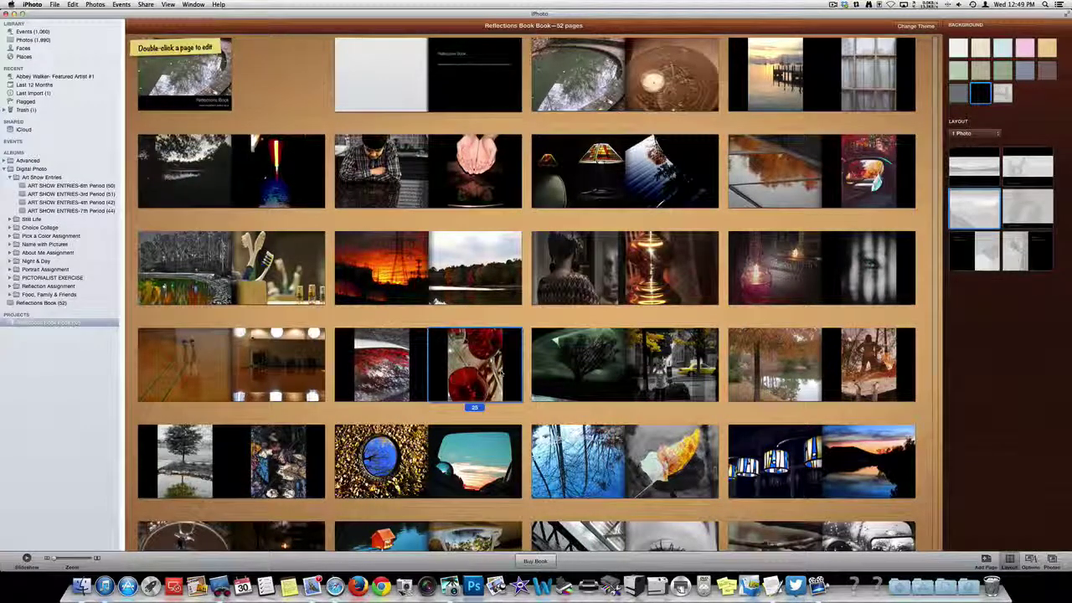
Step: Display the book's design options and go through the pages, ending with page 1 selected
left_click(1031, 559)
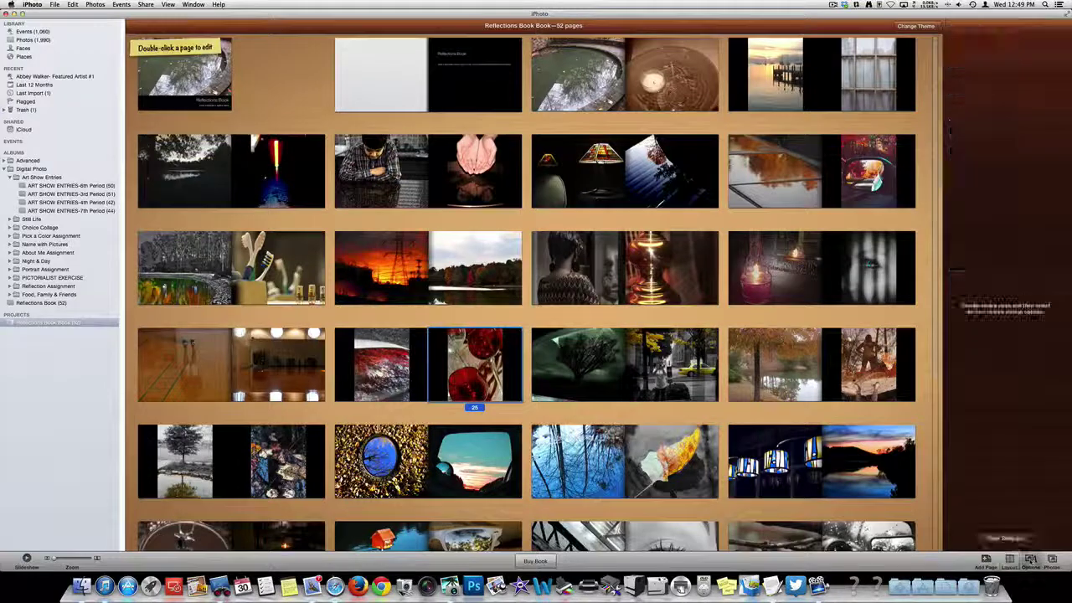
key("Right")
key("Right")
key("Right")
key("Right")
key("Left")
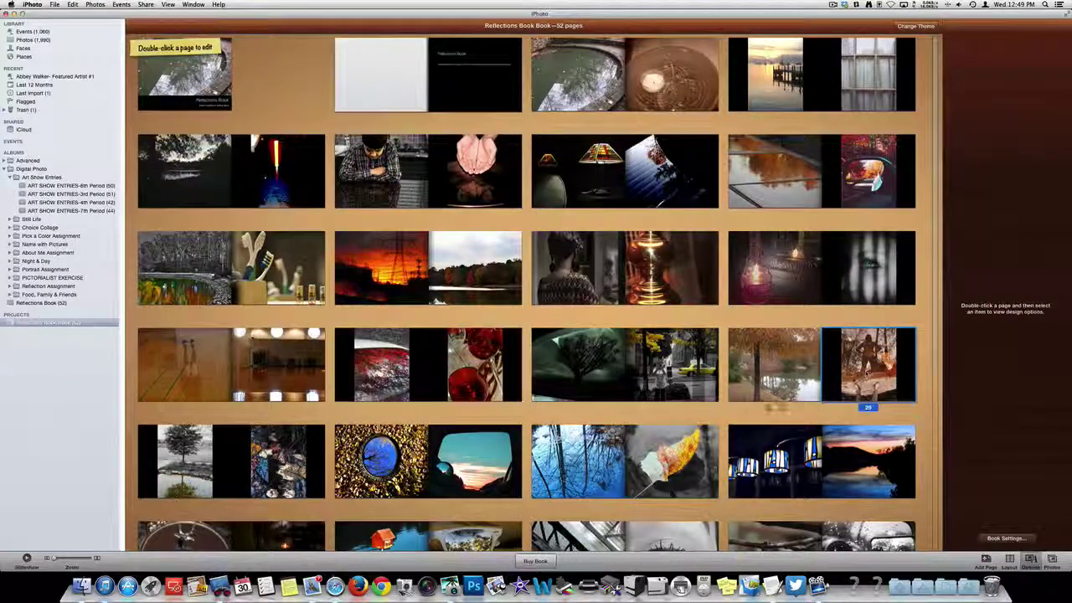
key("Up")
key("Home")
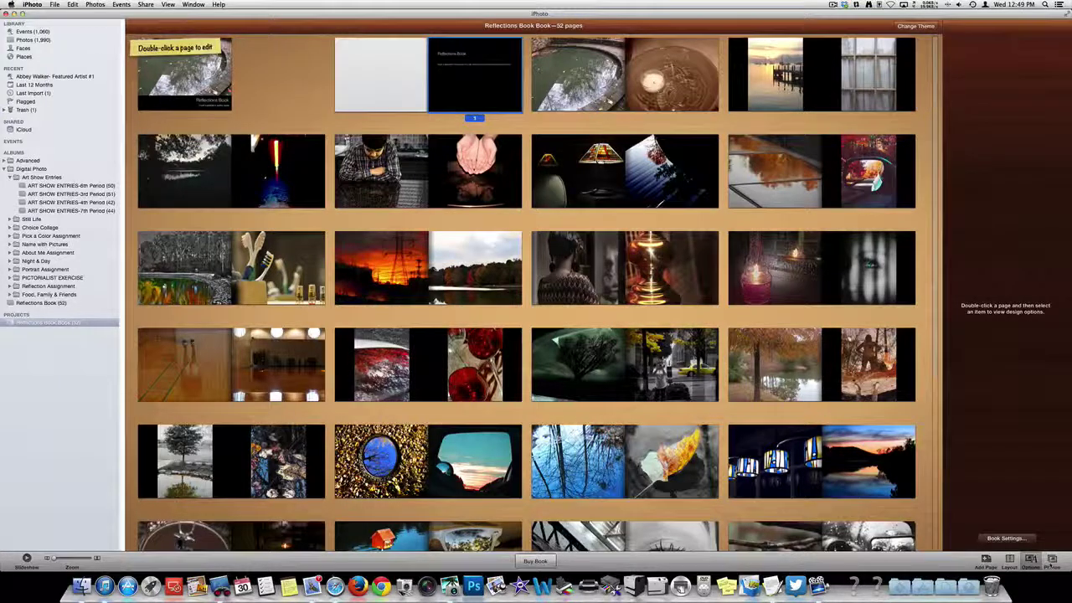
Step: Display the photos belonging to the book project and look through the whole list
left_click(1052, 559)
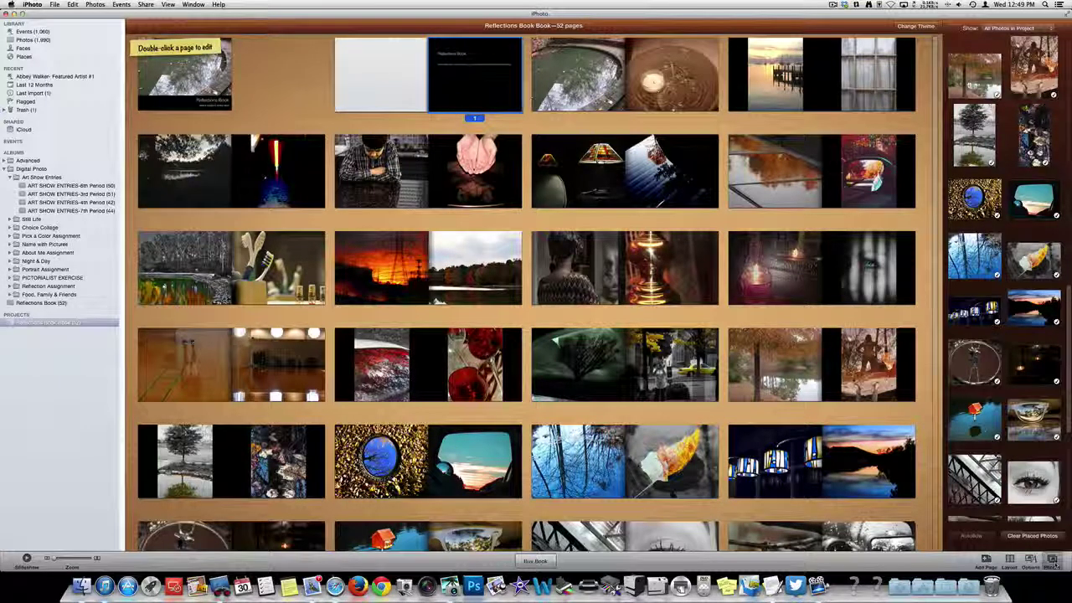
scroll(1005, 285, "down", 5)
scroll(1005, 277, "up", 10)
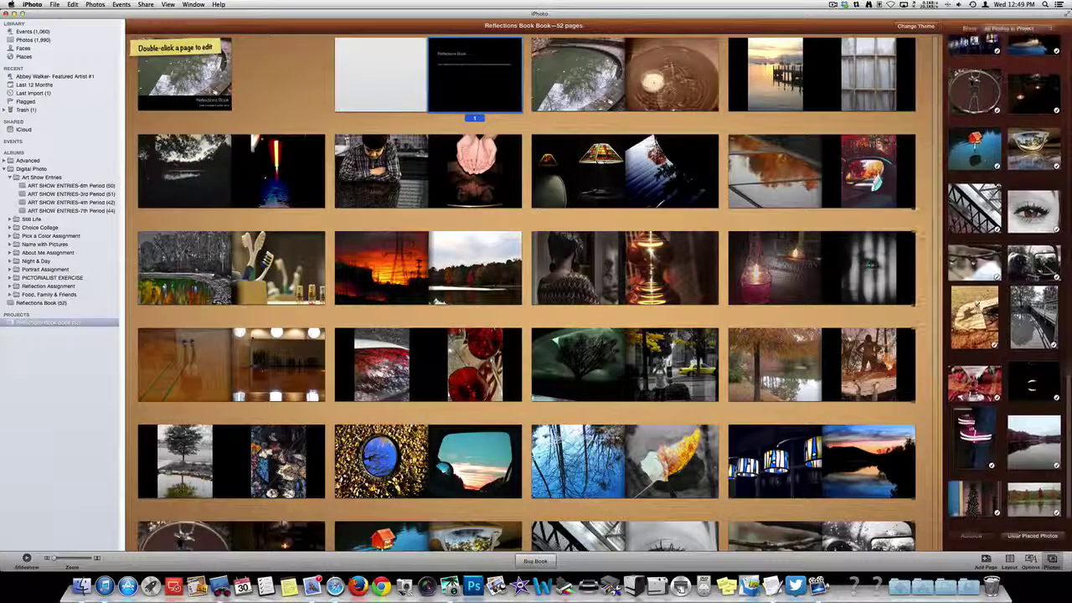
scroll(1005, 276, "up", 10)
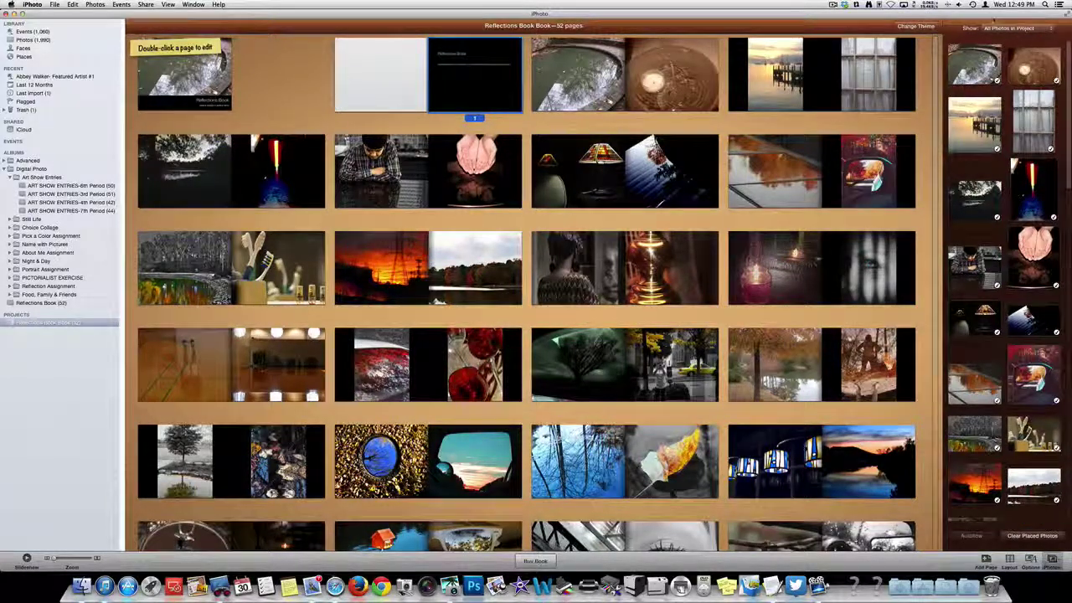
Step: Filter the book's photo list to Placed Photos and look over the other available photo sources
left_click(997, 30)
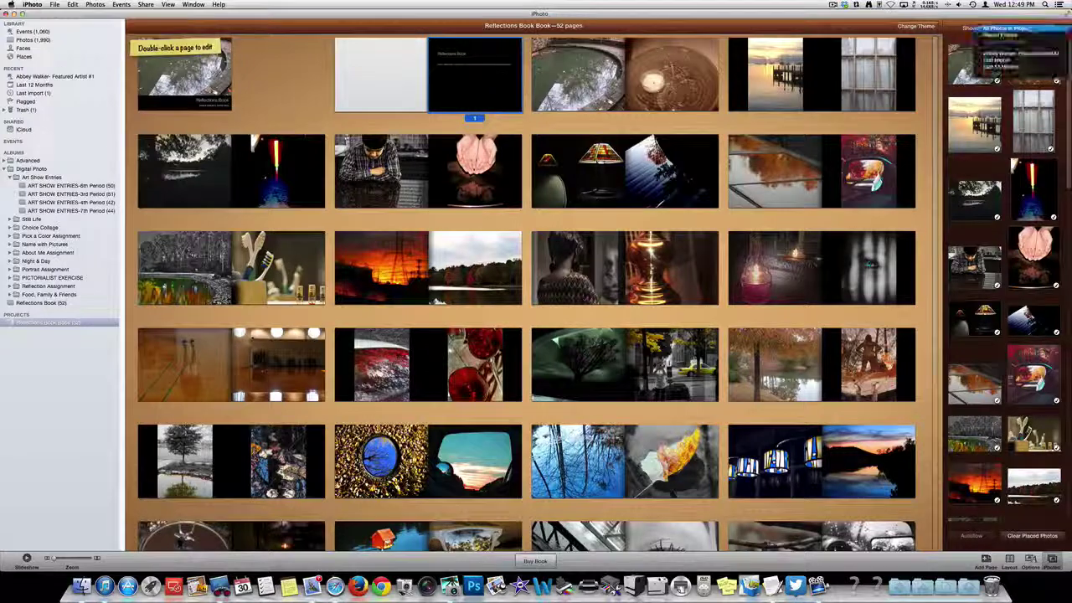
left_click(1029, 35)
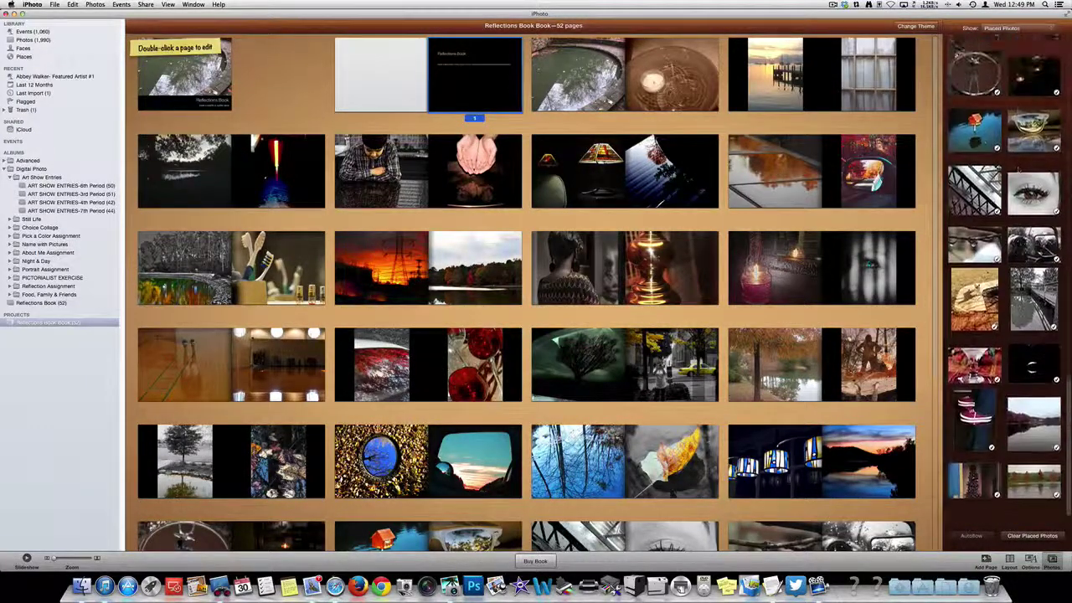
left_click(1001, 29)
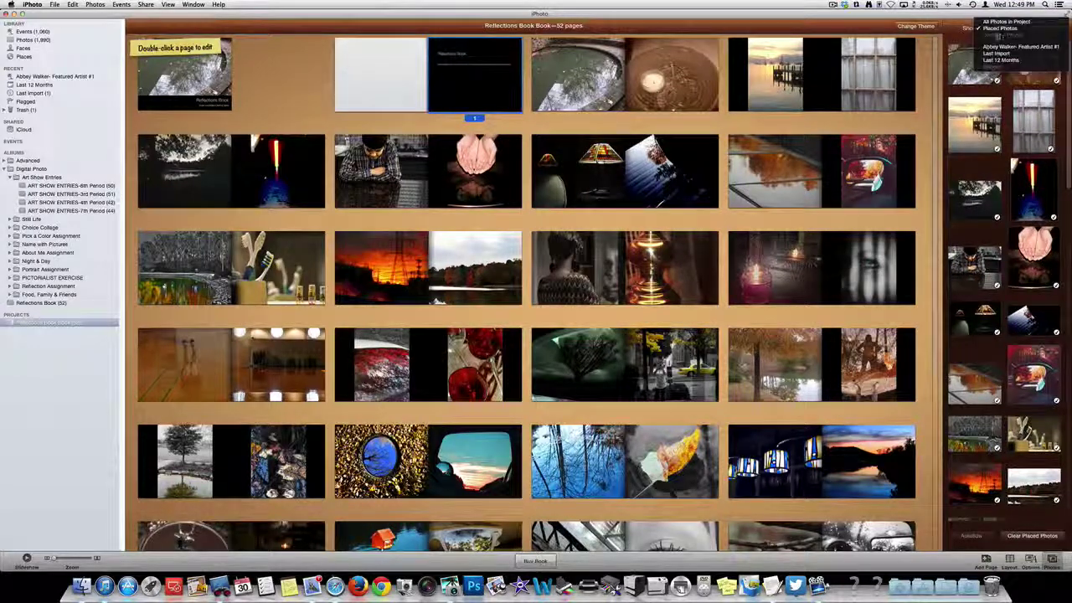
left_click(1004, 31)
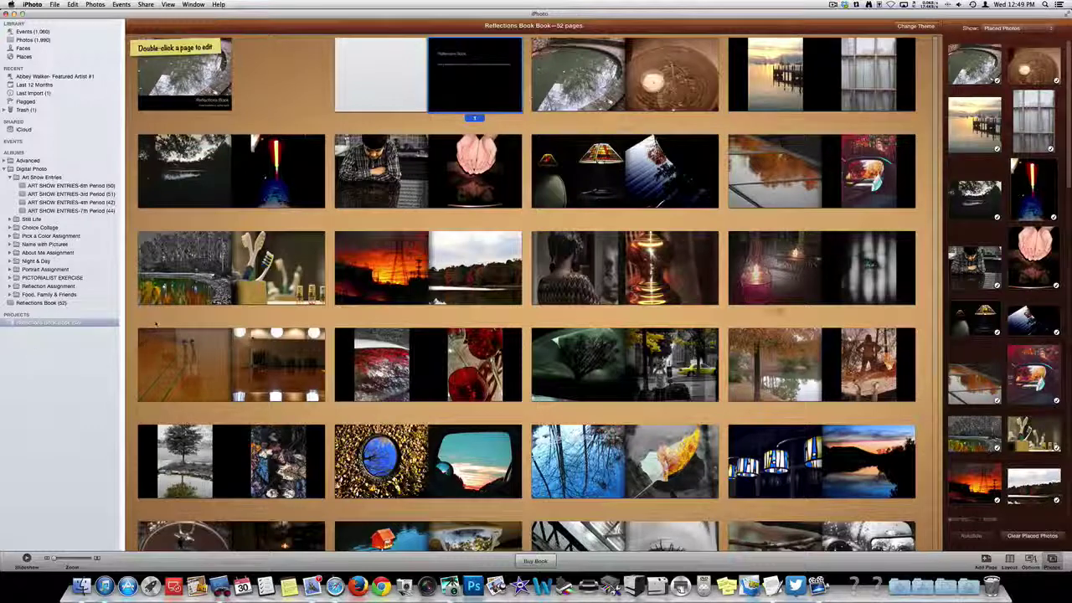
left_click(989, 30)
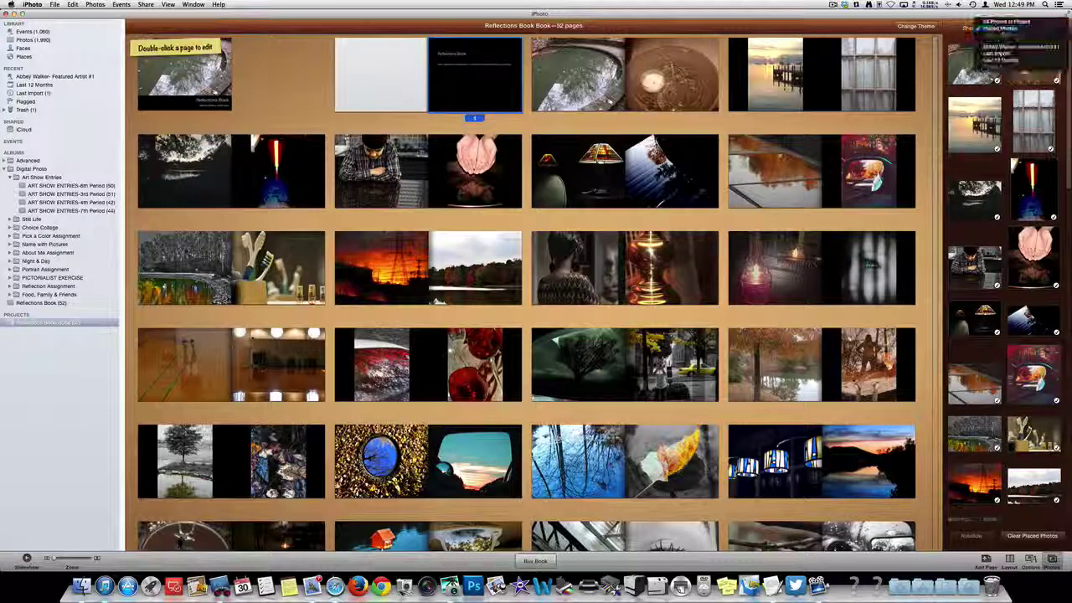
left_click(1004, 29)
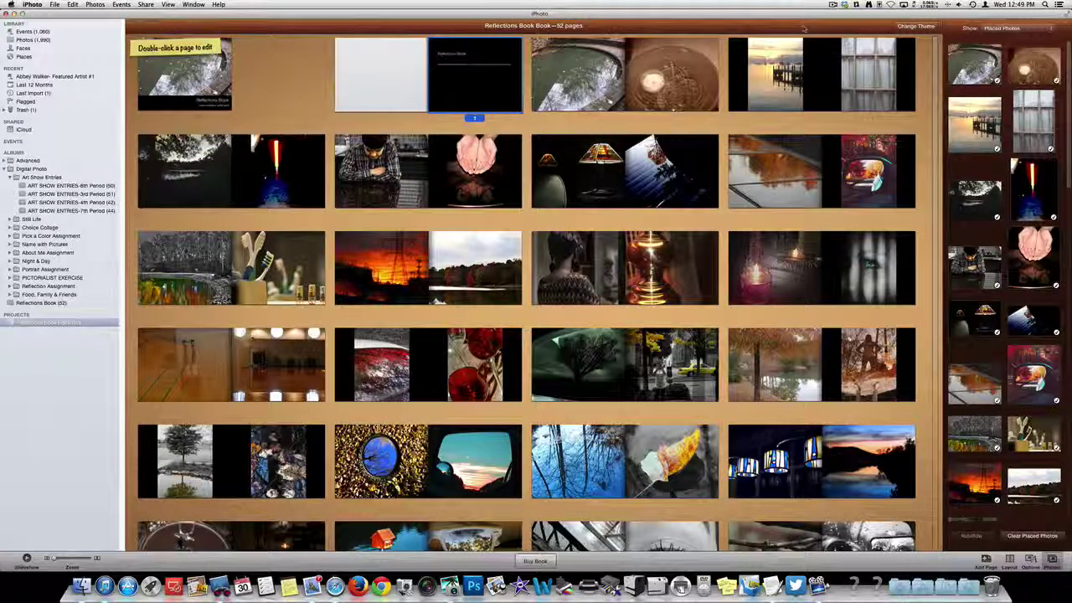
Step: Open the book's cover for editing and shorten its title to "Reflections"
double_click(185, 75)
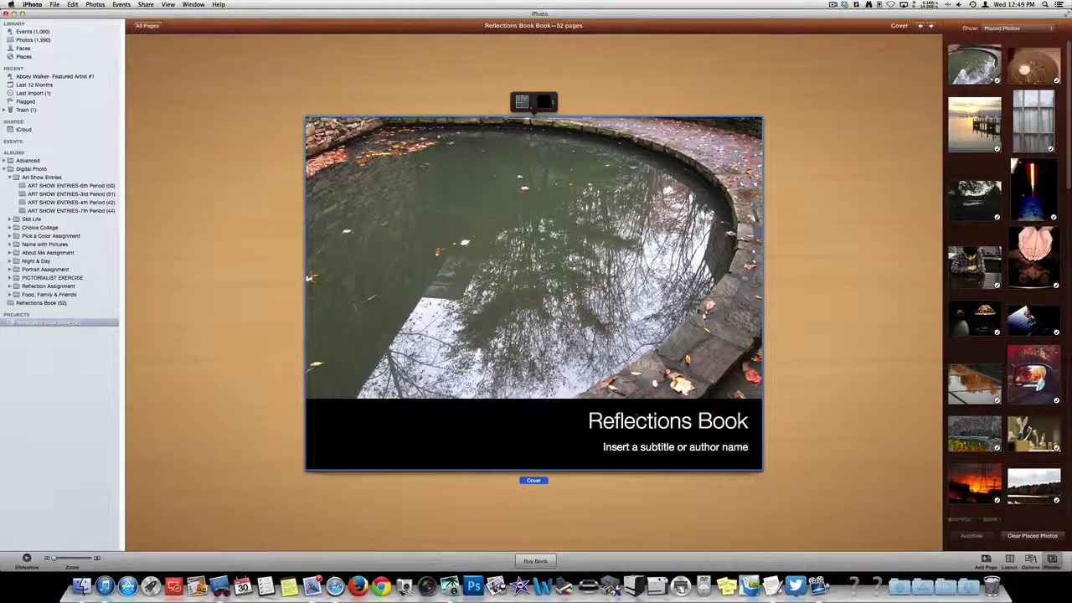
left_click(722, 422)
double_click(722, 422)
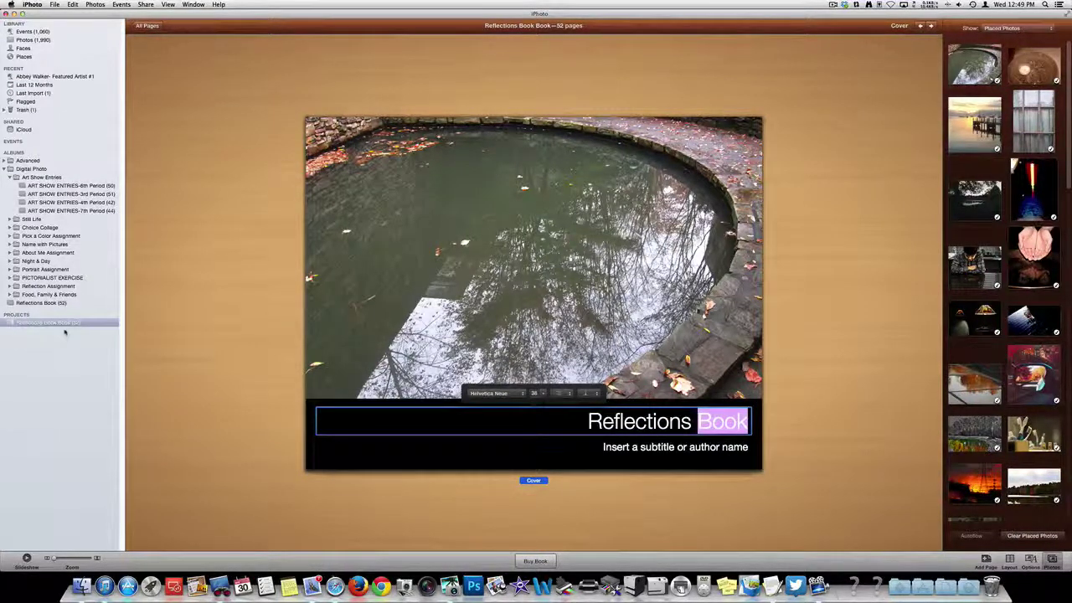
key("BackSpace")
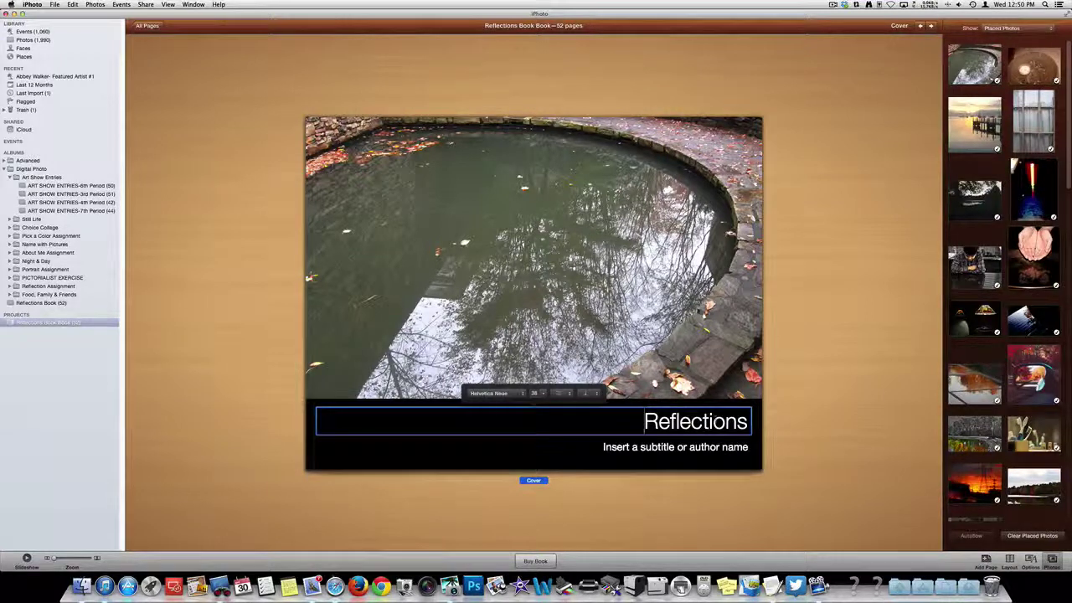
Step: Replace the cover's subtitle placeholder with "2013-2014", keeping the Helvetica Neue font
left_click(649, 446)
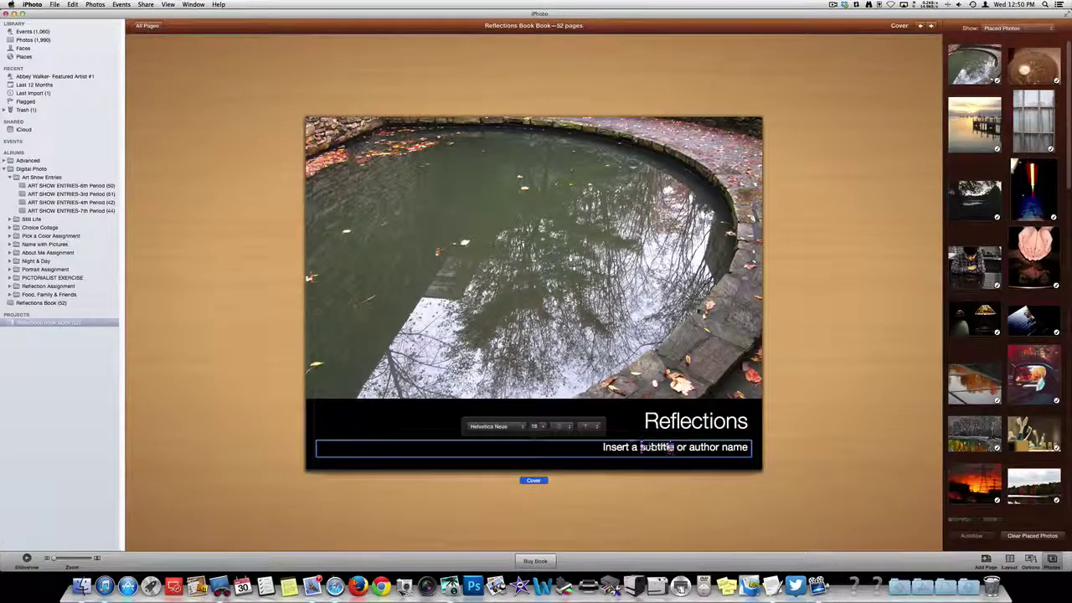
key("BackSpace")
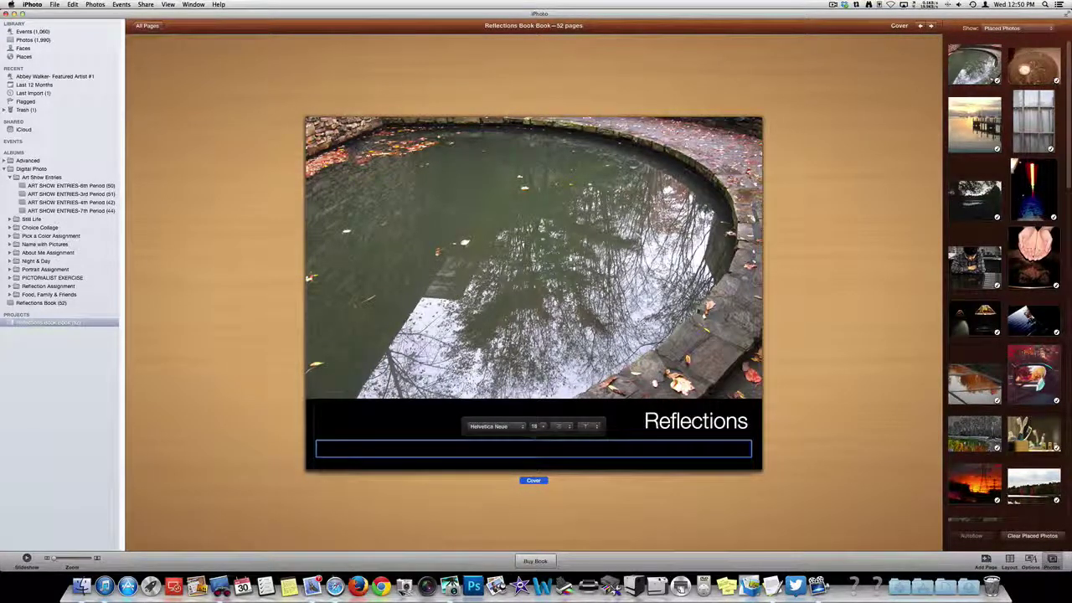
type("2013")
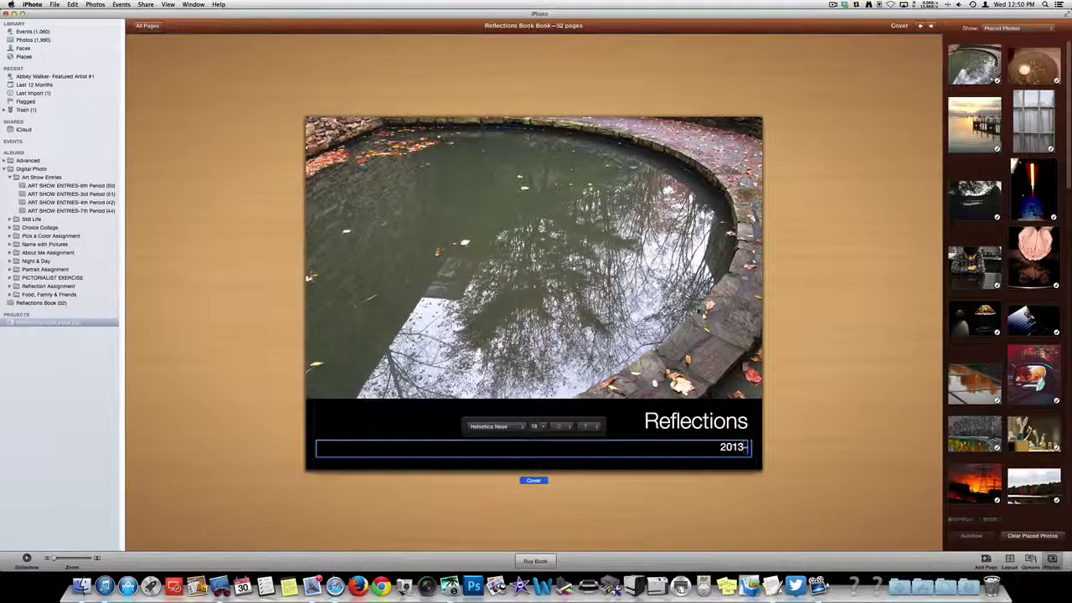
type("-2014")
left_click(500, 426)
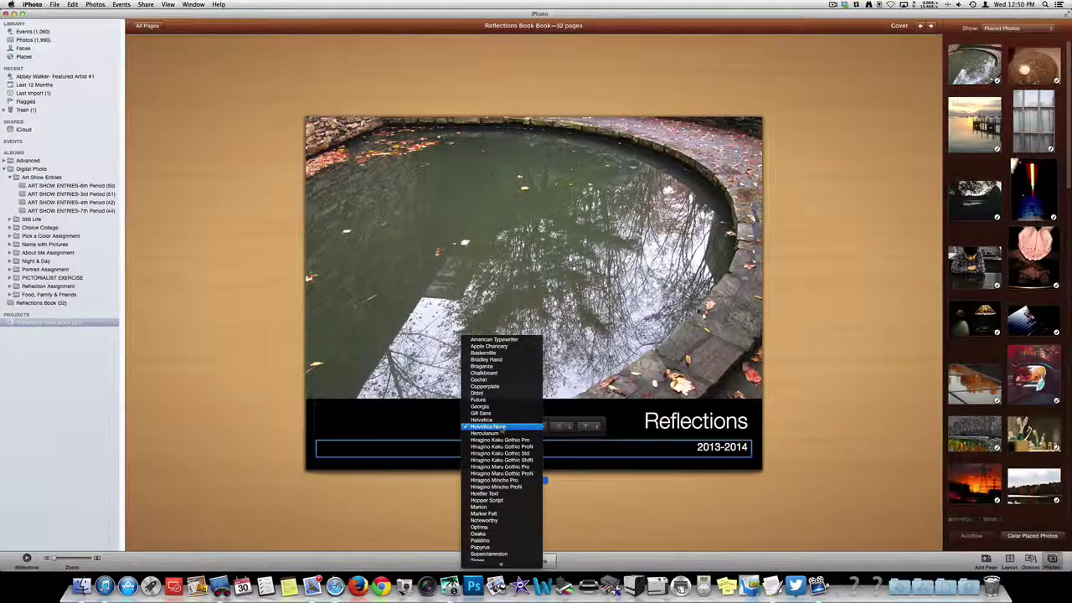
left_click(501, 428)
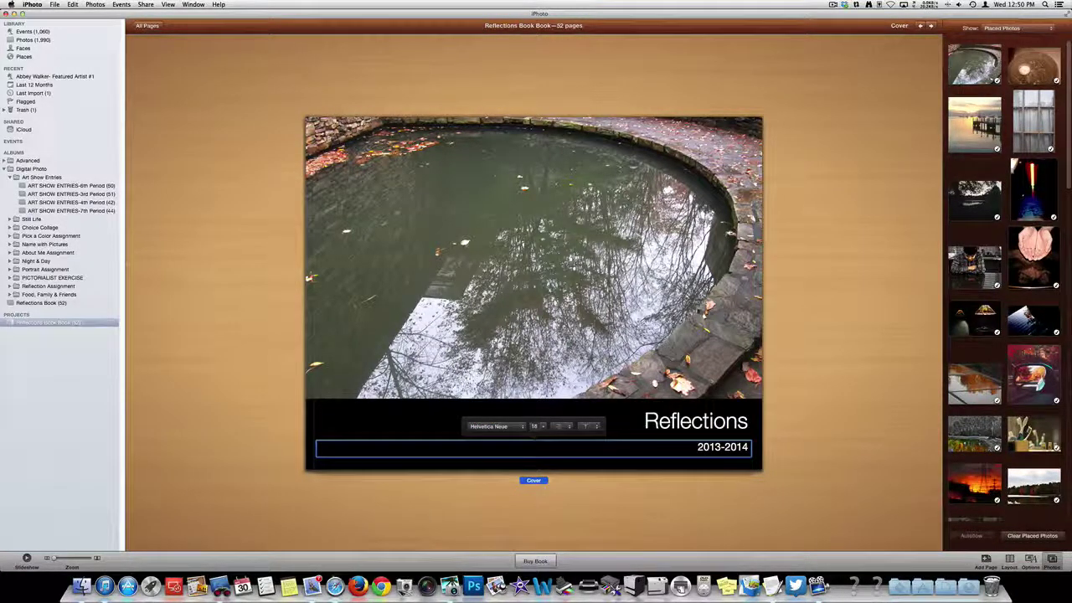
Step: Set the whole cover title "Reflections" to font size 36
left_click(578, 419)
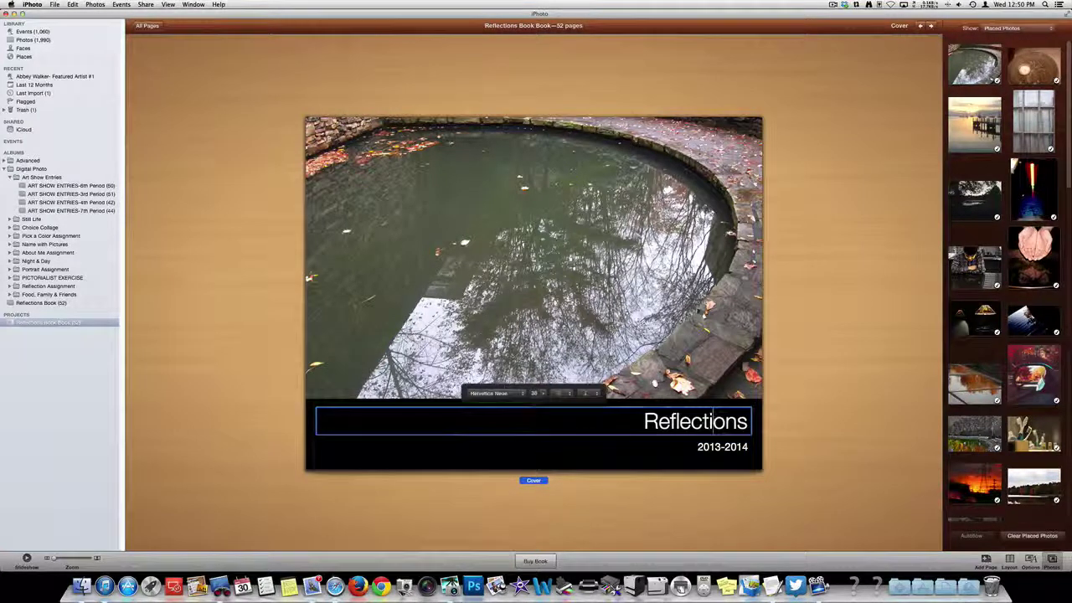
key("super+a")
left_click(541, 393)
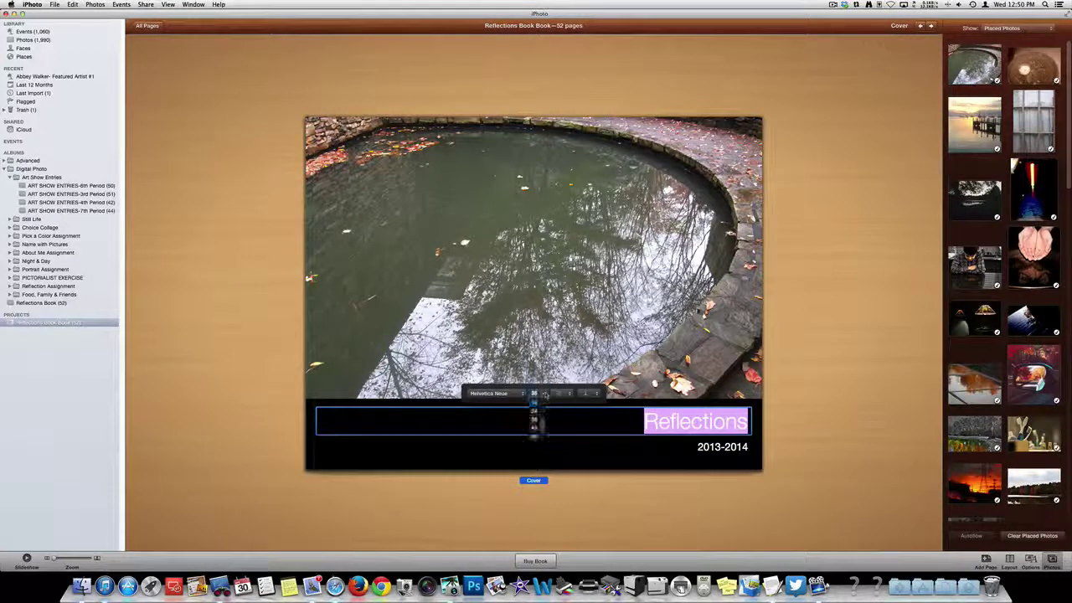
left_click(544, 421)
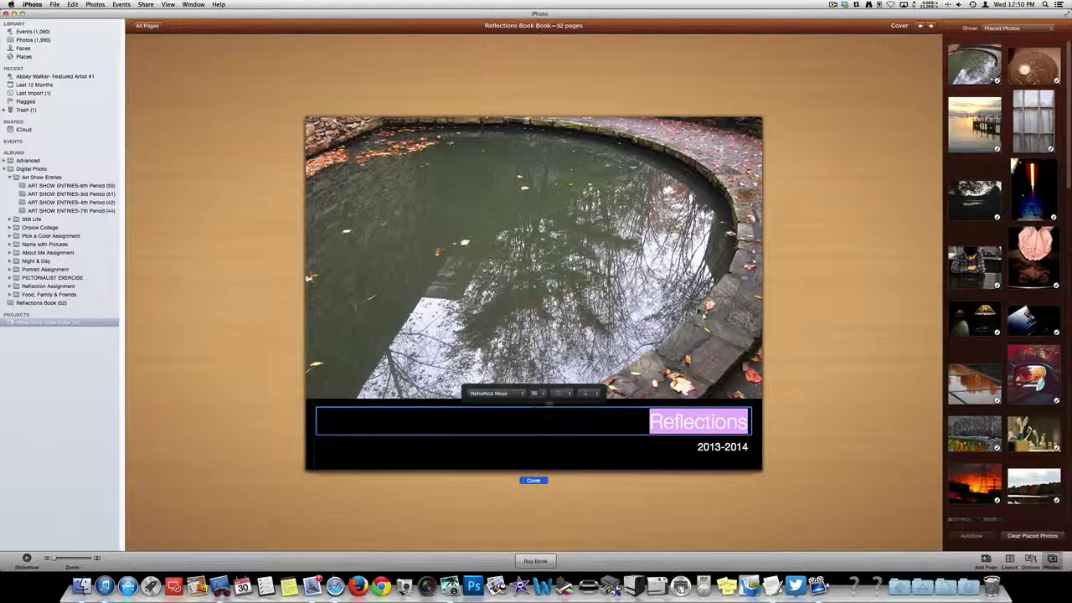
Step: Try font size 72 on the cover title and undo it
left_click(540, 392)
left_click(540, 436)
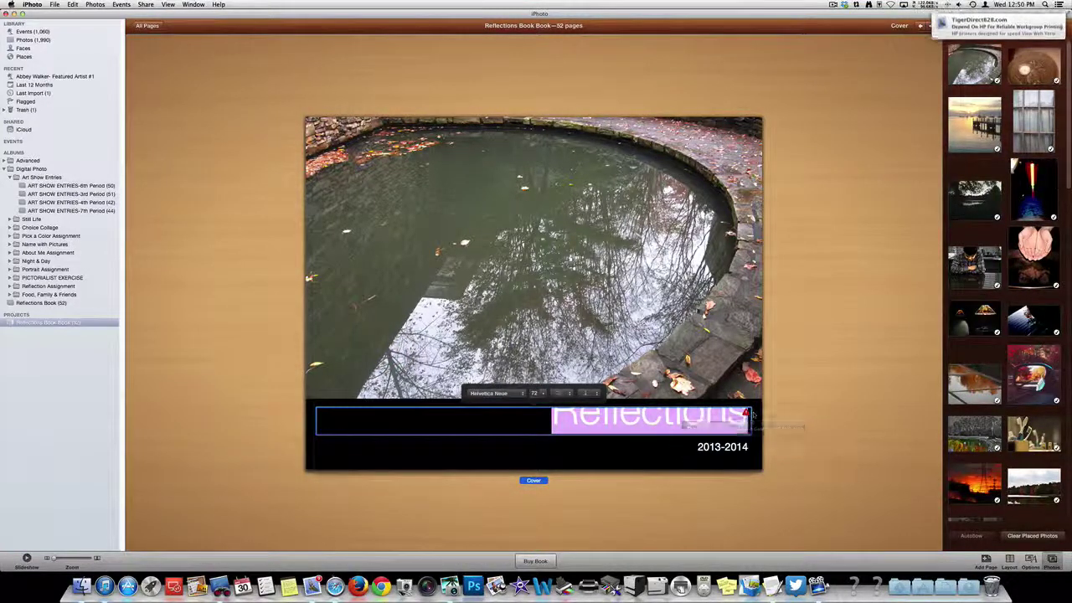
key("super+z")
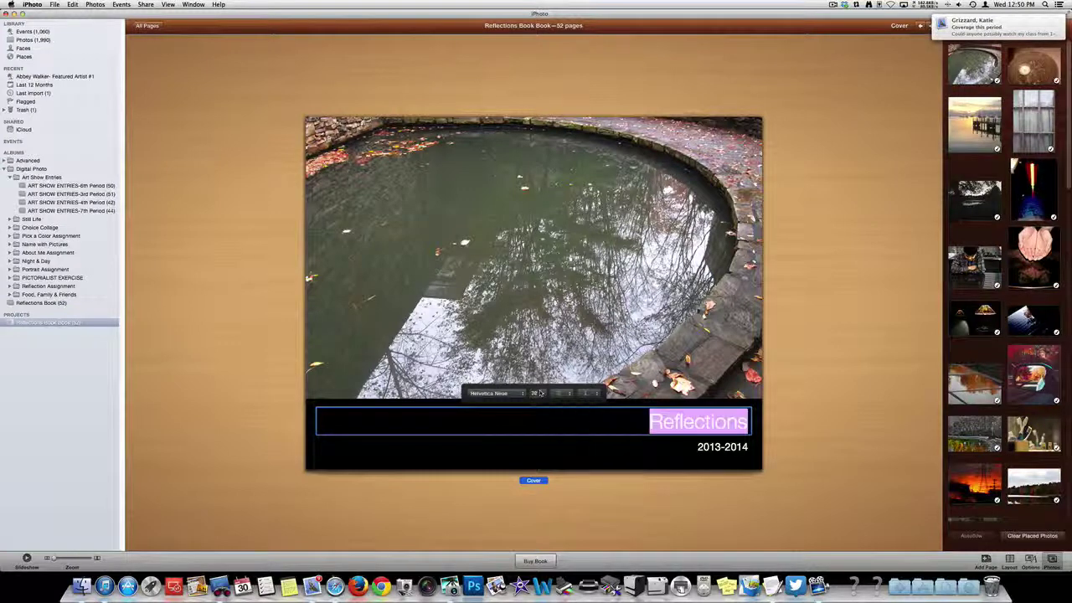
Step: Try the Hiragino Maru Gothic font and size 14 on the cover title, undo both changes and deselect the title
left_click(524, 395)
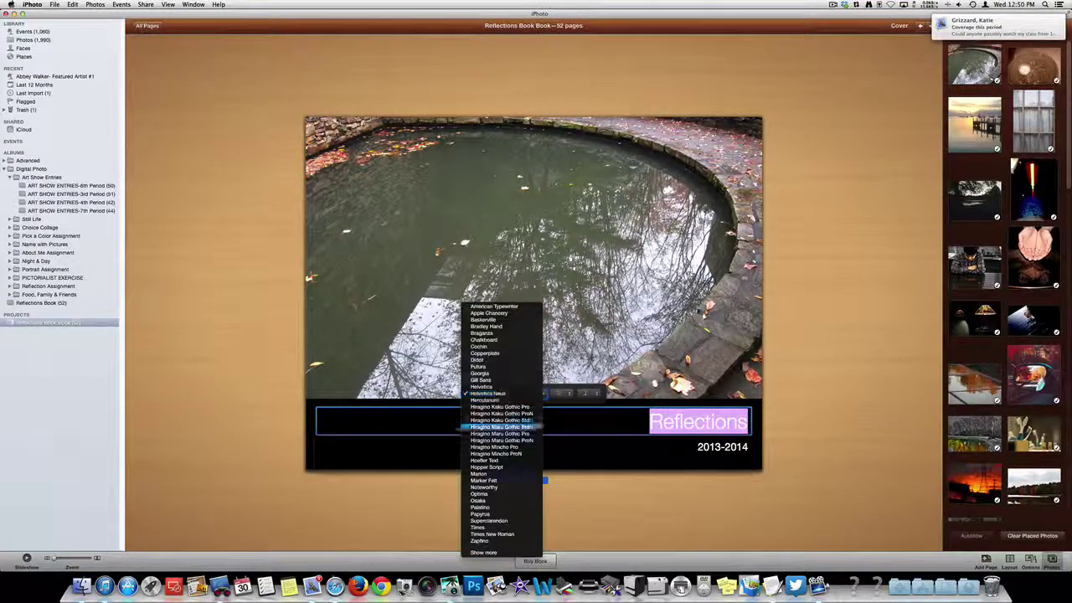
left_click(498, 437)
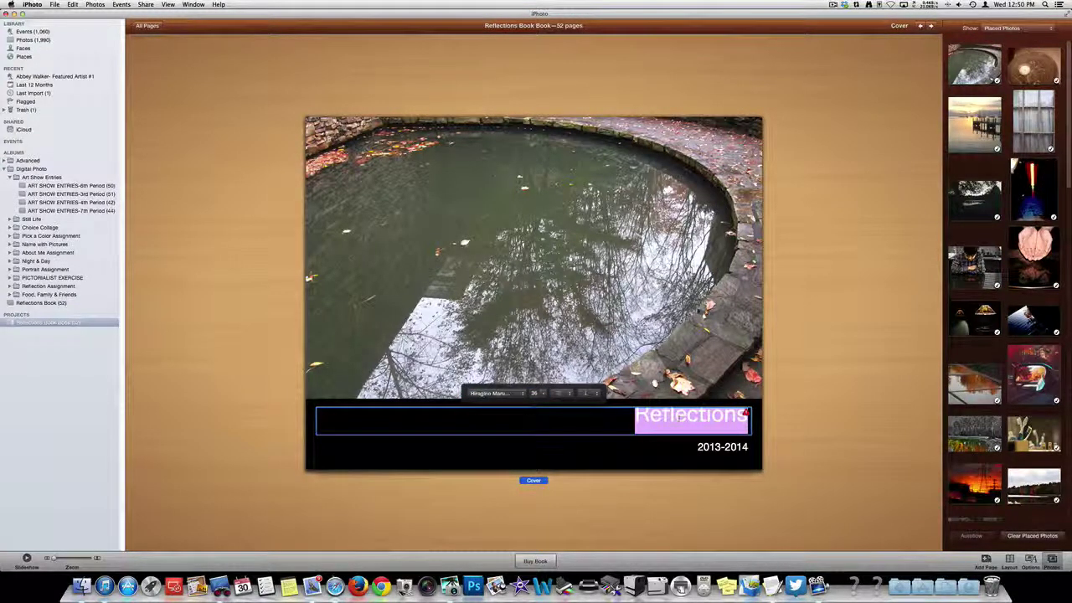
left_click(543, 393)
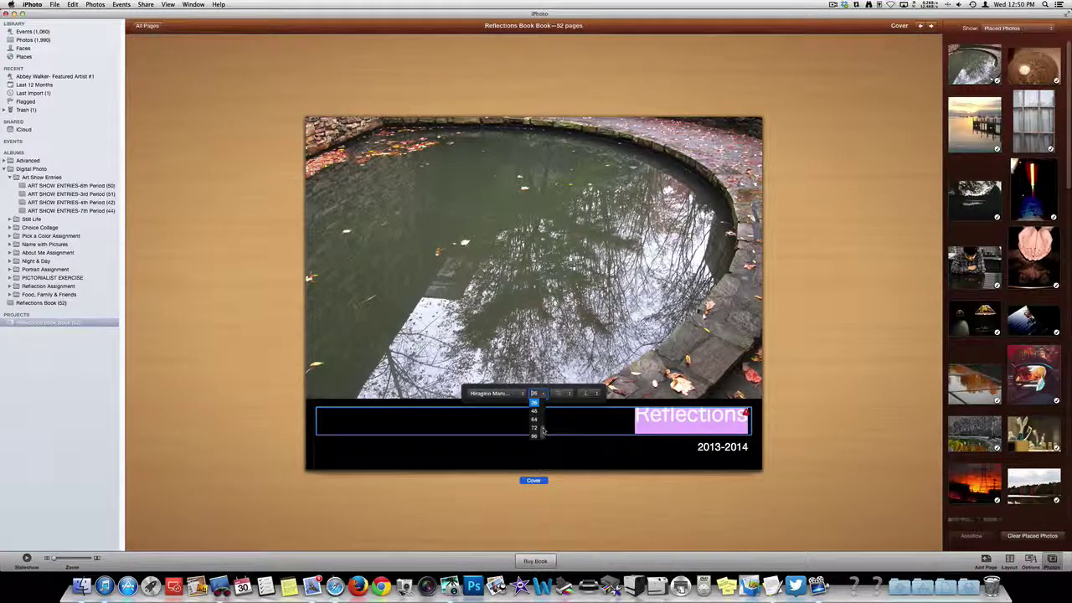
left_click(535, 410)
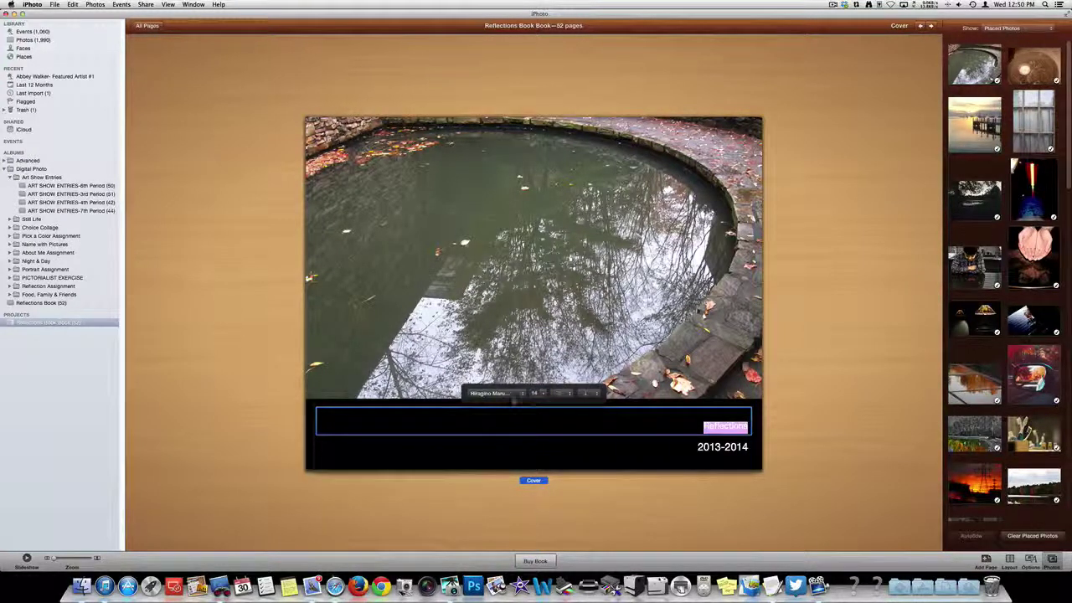
key("super+z")
key("super+z")
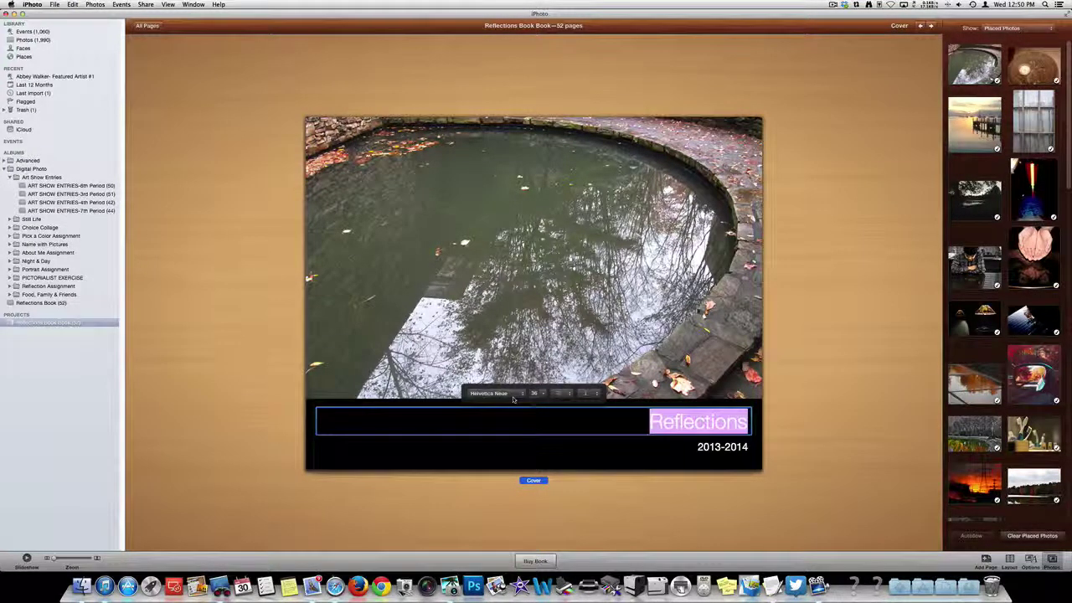
left_click(783, 356)
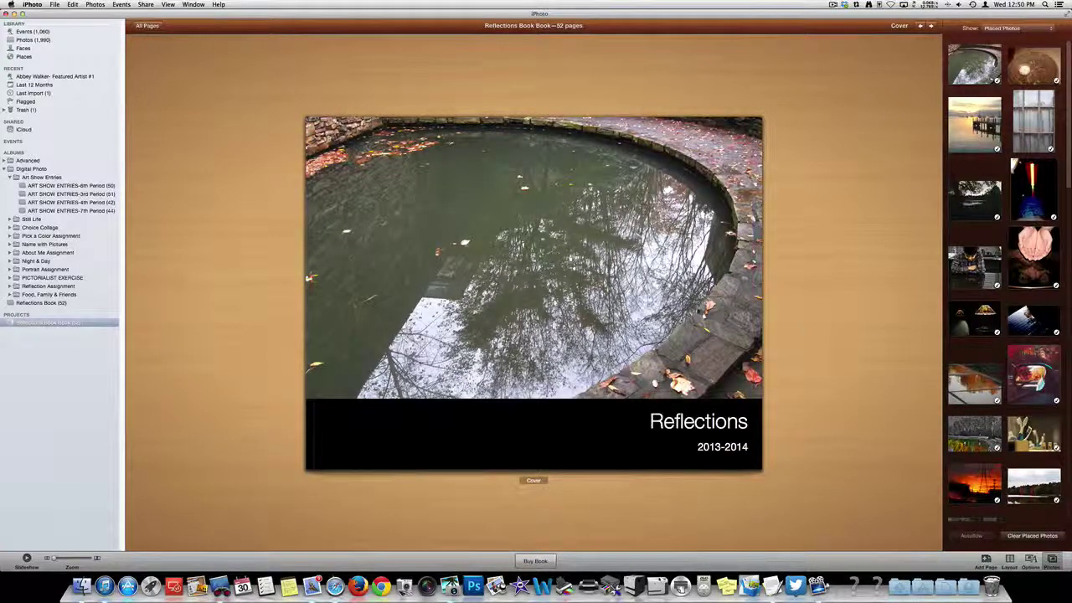
Step: Go to page 1 and change its heading to "Reflections for 2013-2014"
left_click(931, 26)
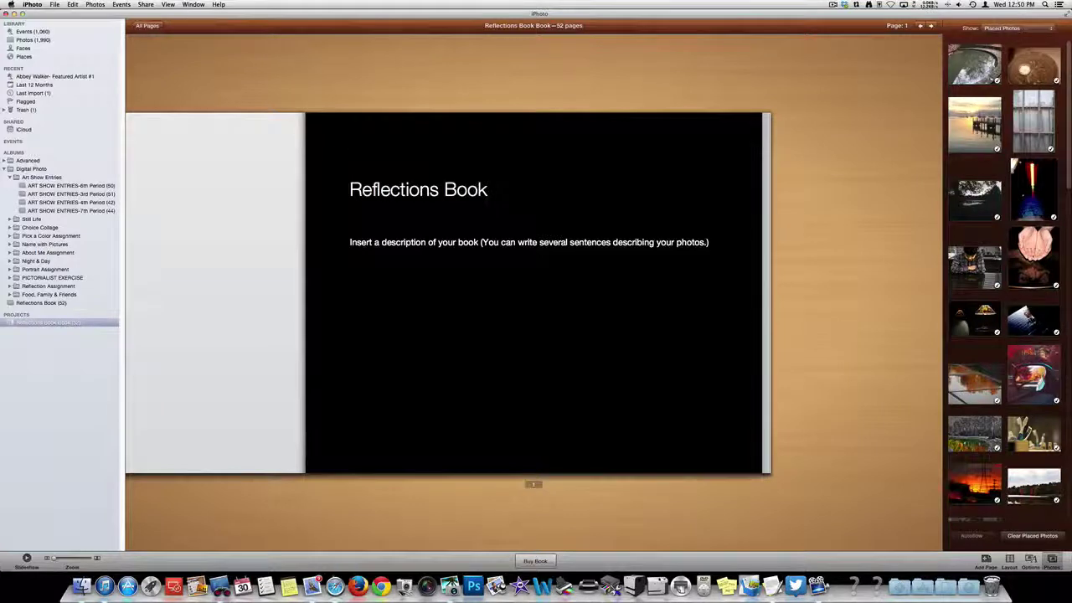
left_click(477, 190)
double_click(465, 190)
key("BackSpace")
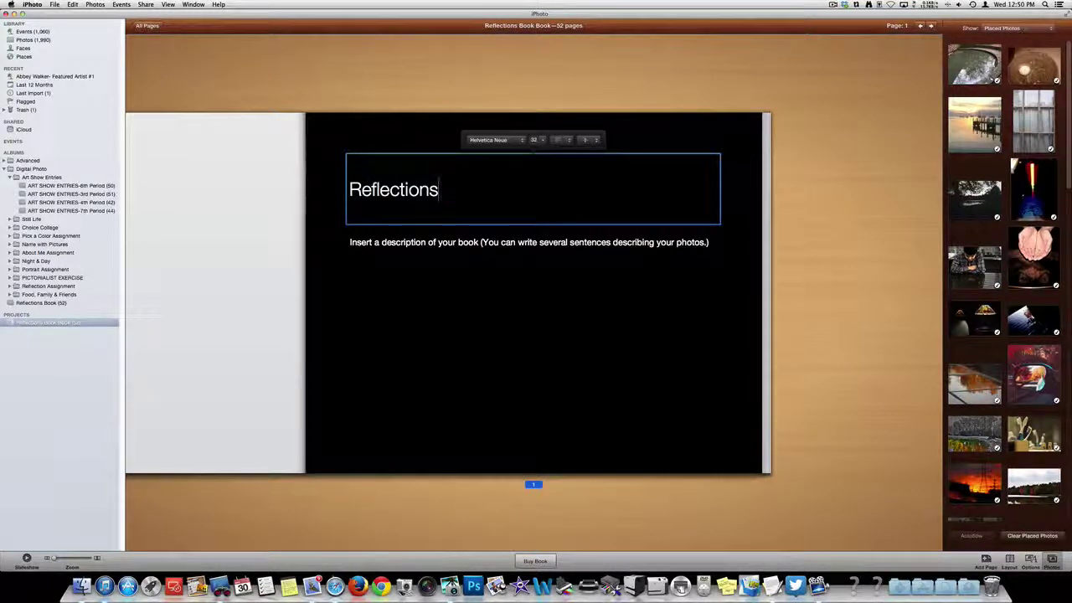
left_click(463, 251)
left_click(456, 194)
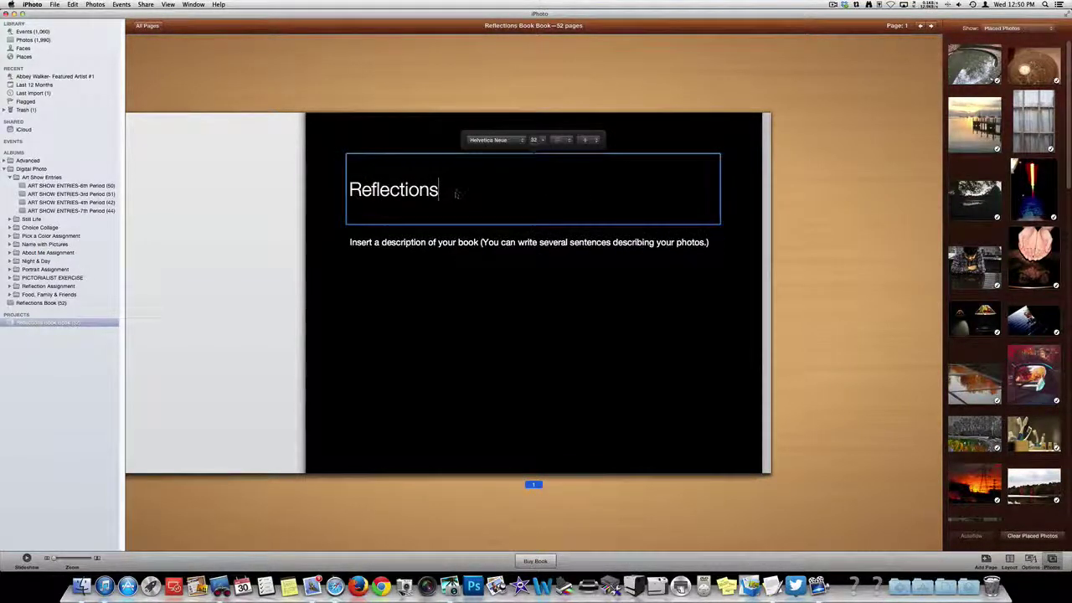
type("for")
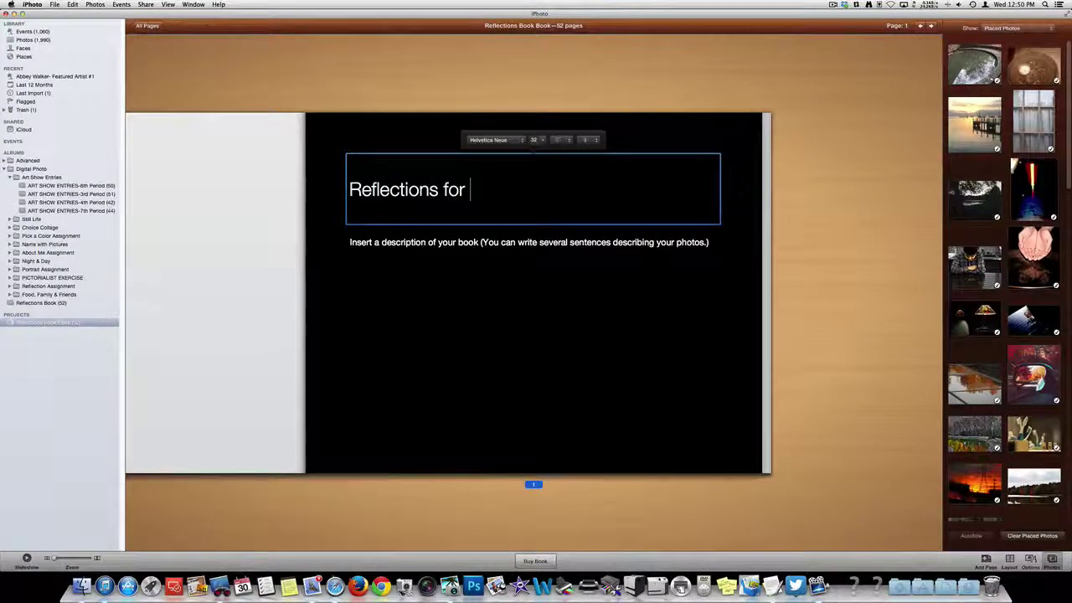
type(" 2013")
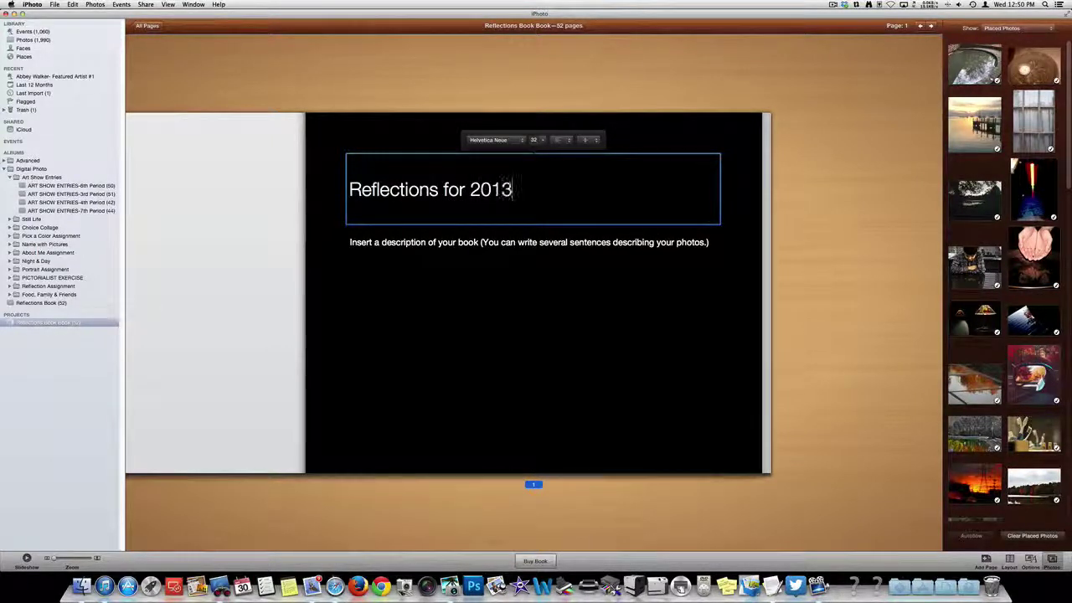
type("-2014")
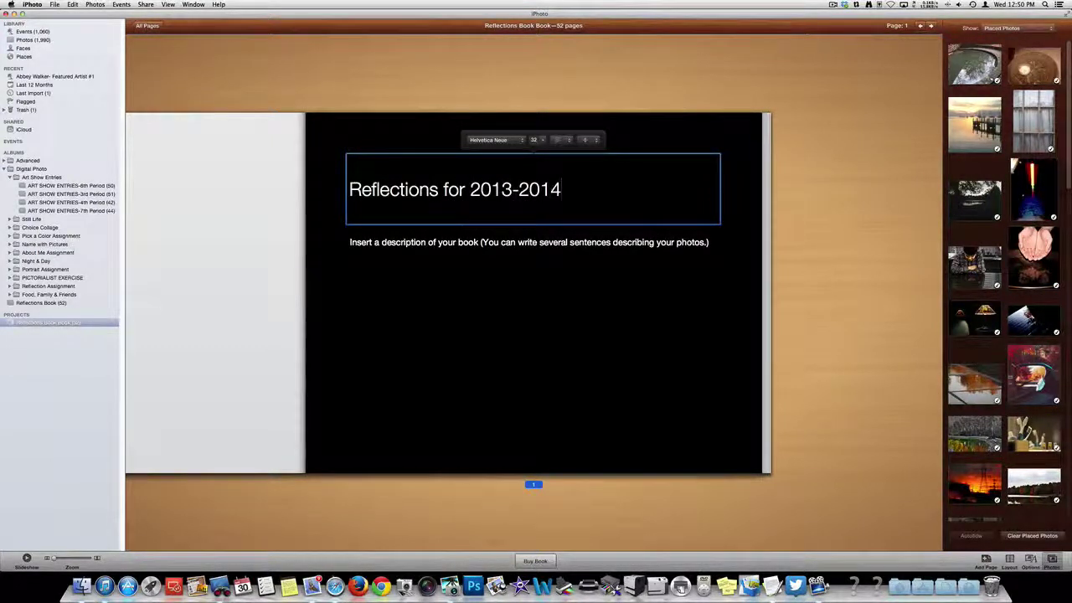
Step: Replace the description placeholder on page 1 with the copied assignment text about photographing reflective surfaces
left_click(463, 243)
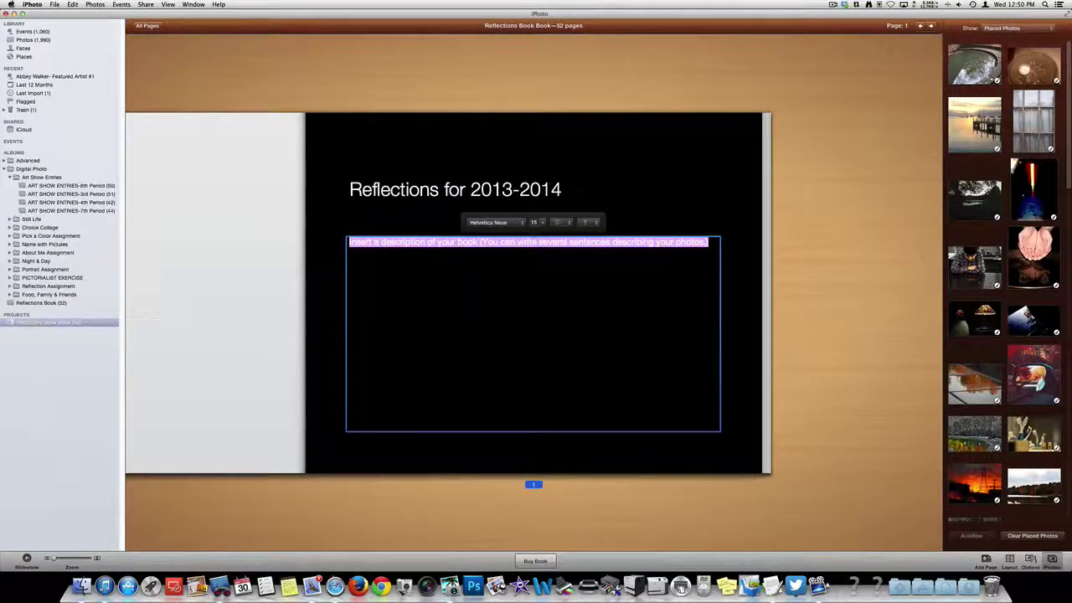
right_click(455, 257)
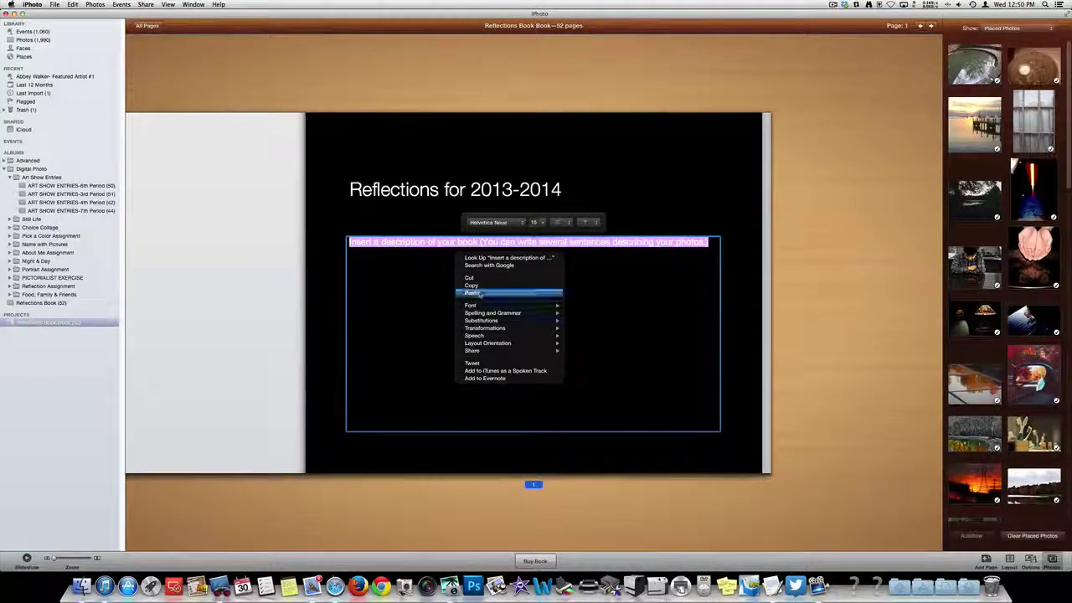
left_click(472, 292)
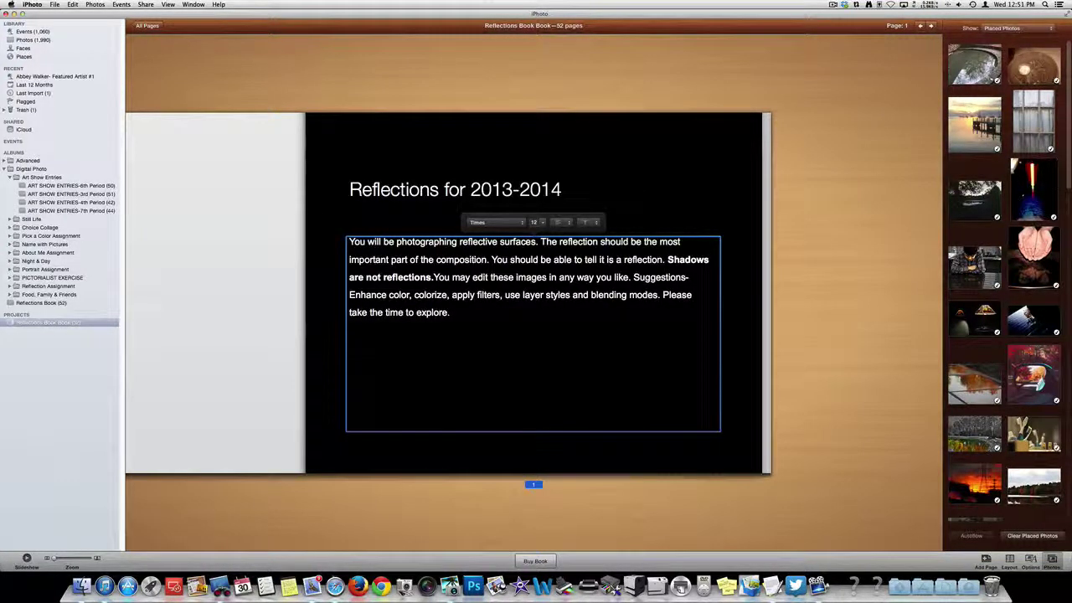
left_click(739, 179)
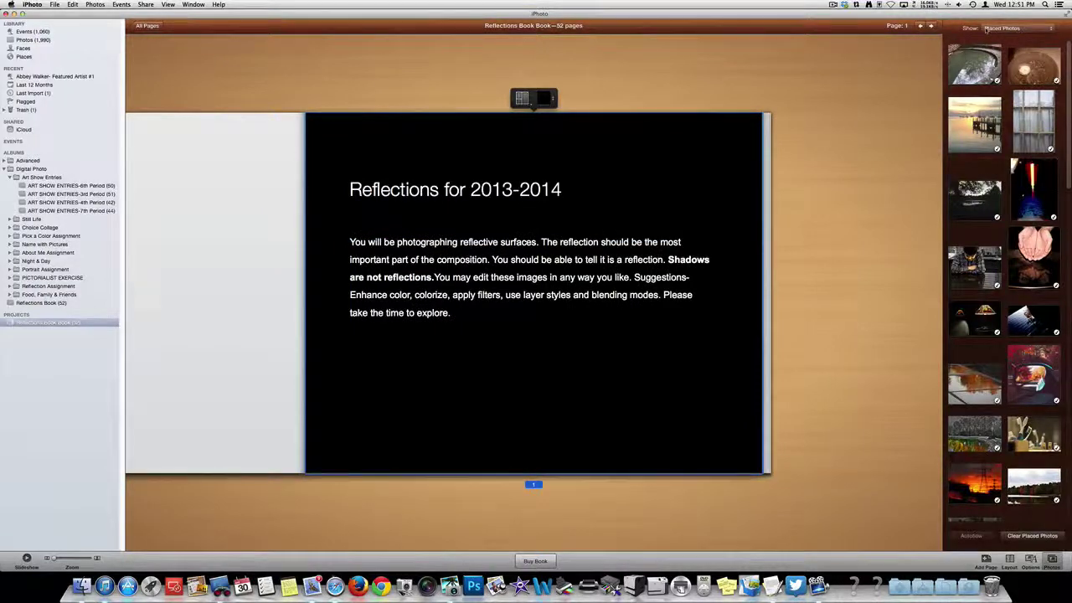
Step: Go to pages 2–3 and give page 2 the one-photo layout with empty bands above and below the photo
left_click(930, 26)
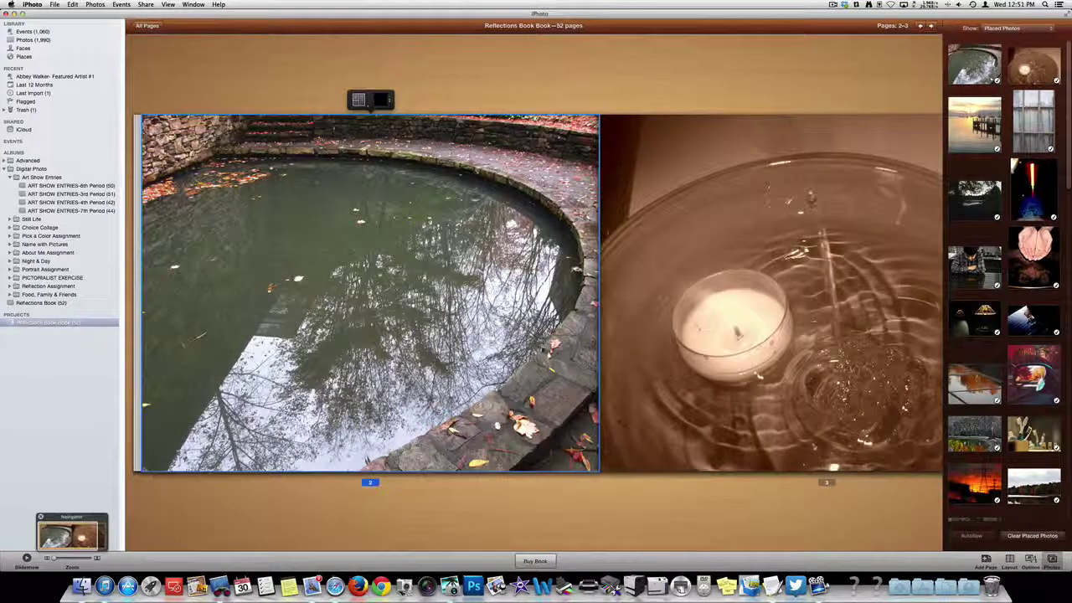
left_click(369, 293)
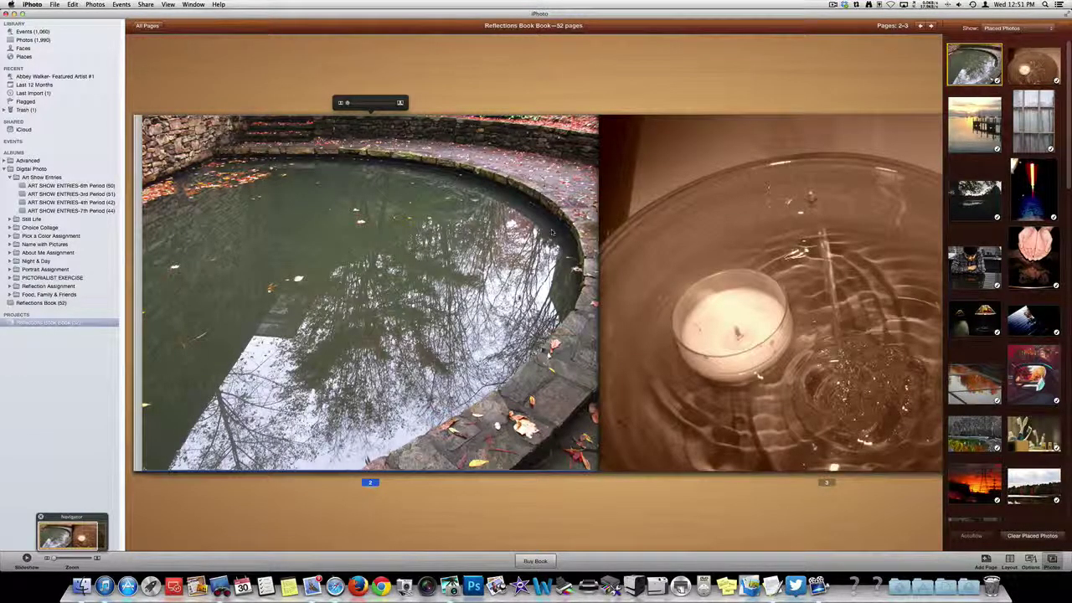
left_click(1009, 559)
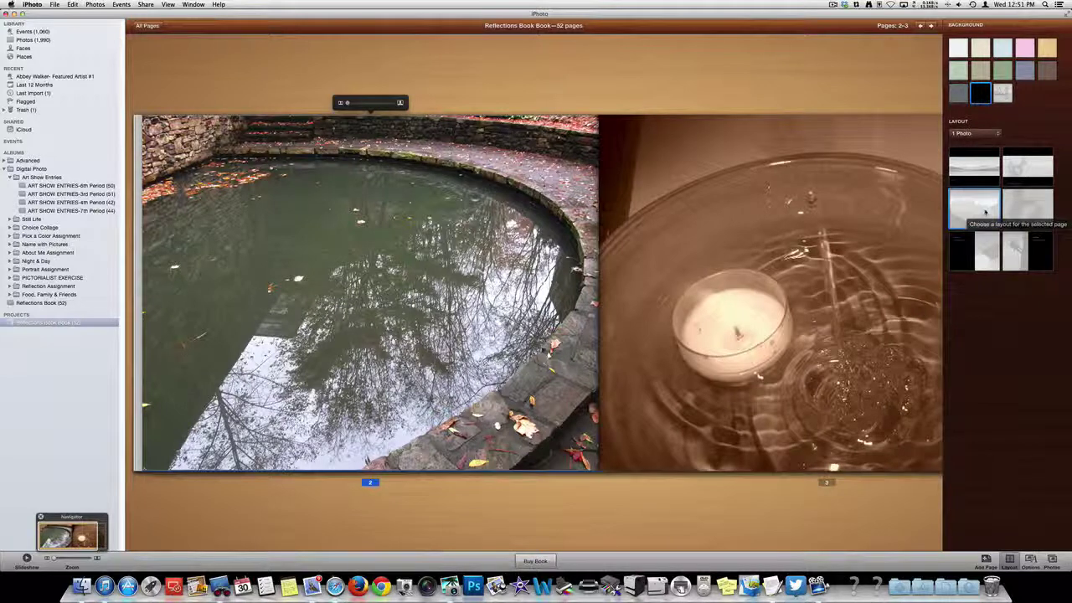
left_click(984, 167)
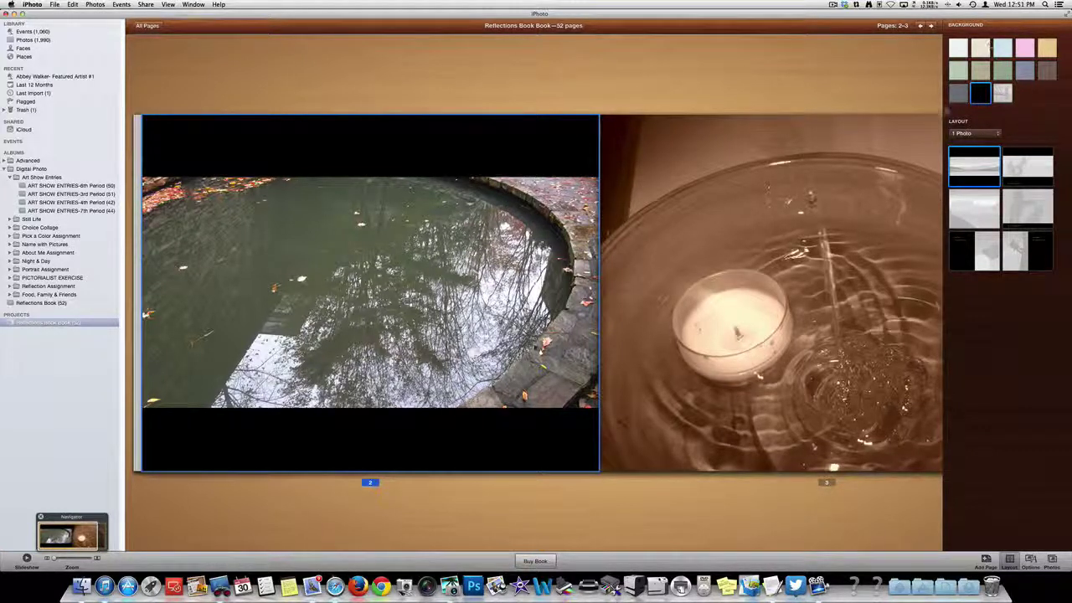
Step: Change page 2 to a photo background and place the autumn car-mirror photo behind the pond picture
left_click(1005, 94)
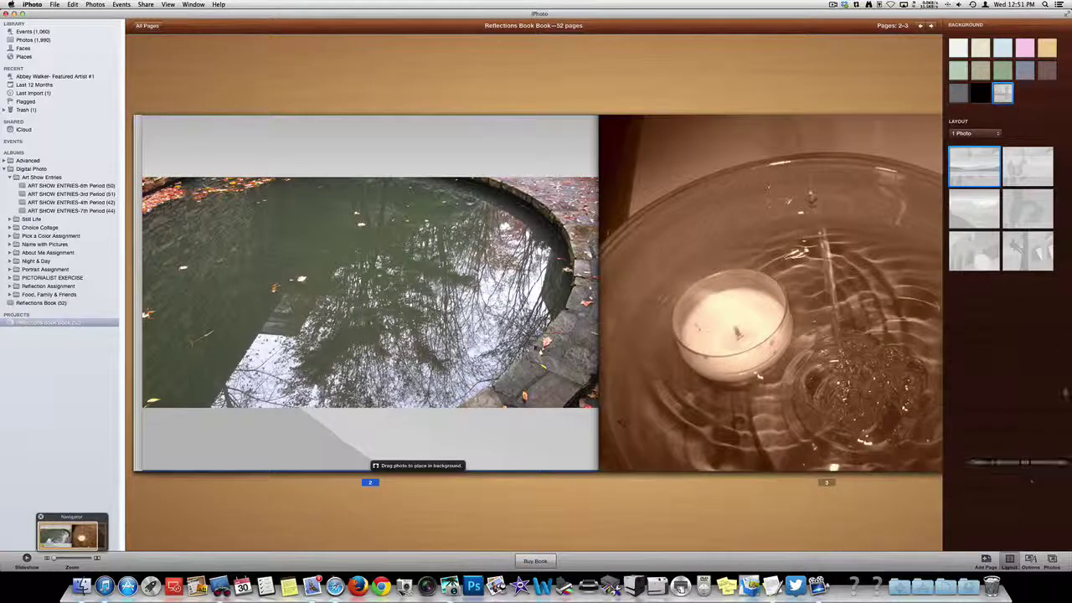
left_click(1053, 559)
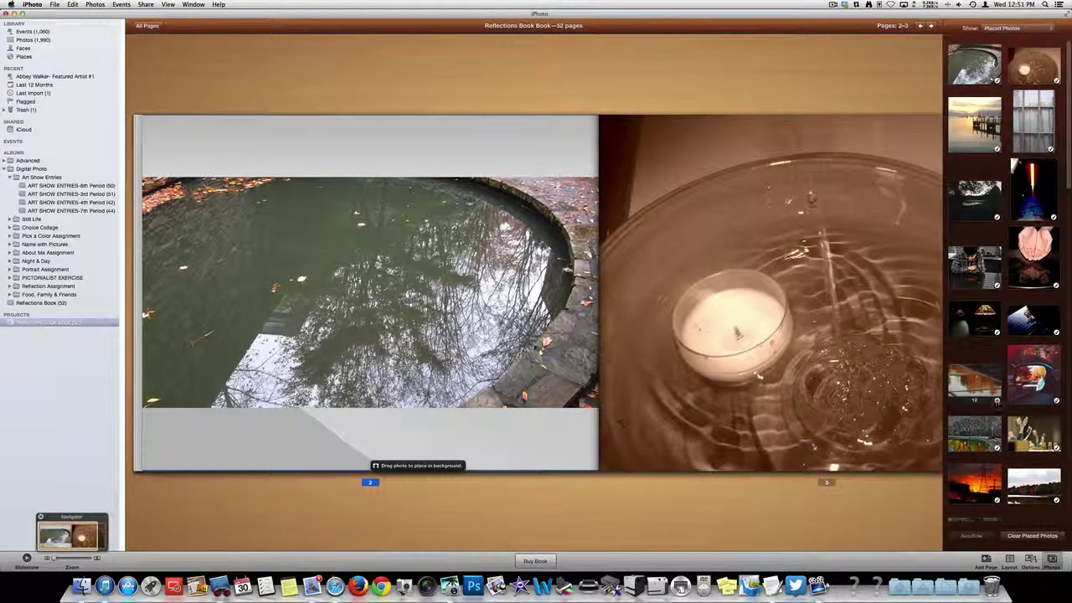
left_click_drag(1033, 375, 438, 151)
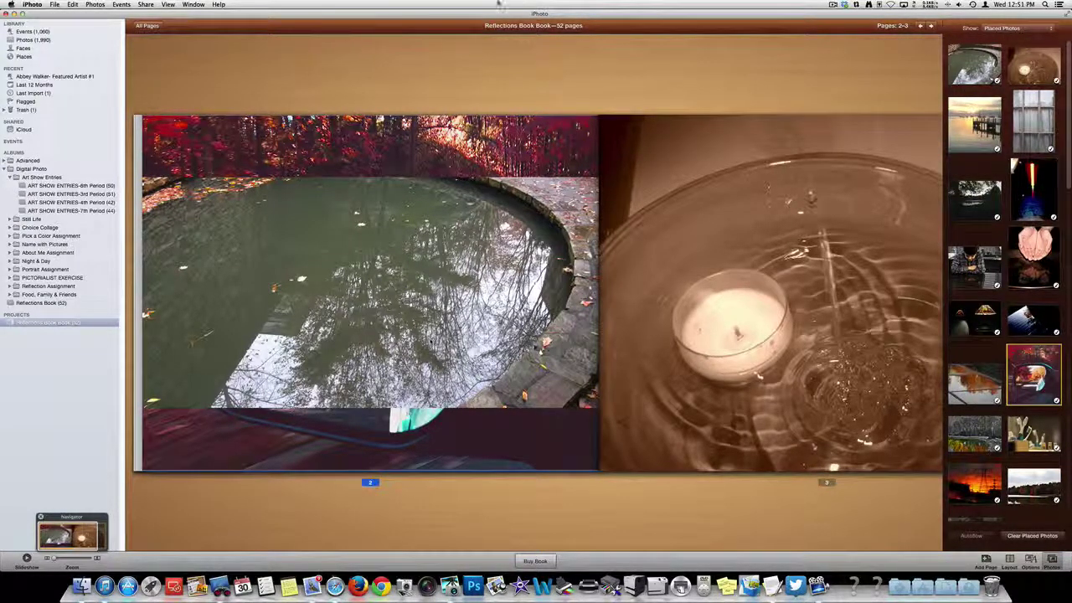
left_click(410, 285)
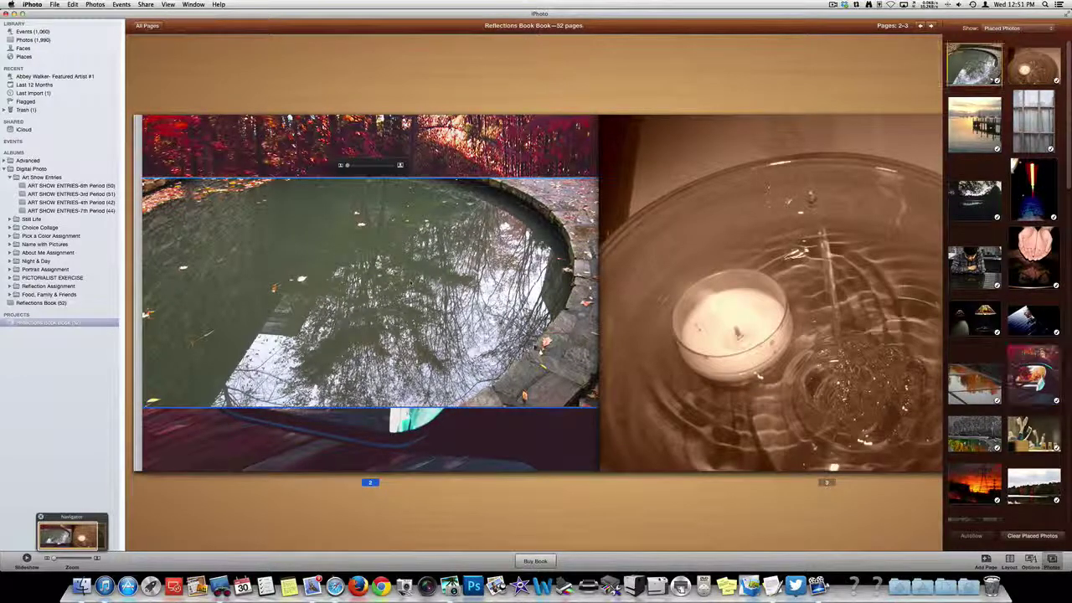
left_click(441, 170)
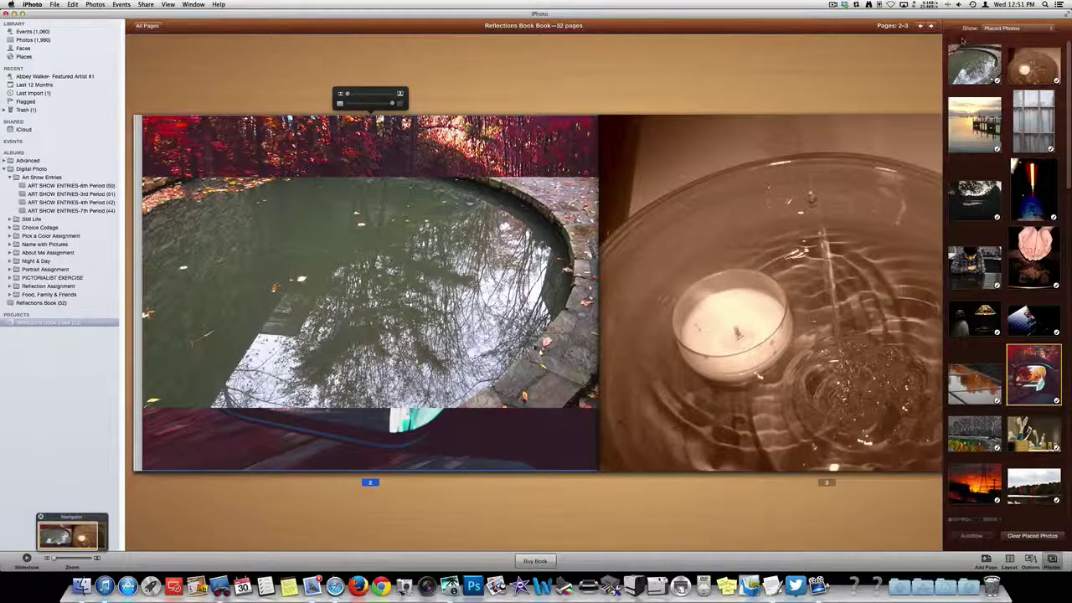
Step: Page through the spreads from pages 4–5 to pages 20–21 to review the photo placement
left_click(931, 26)
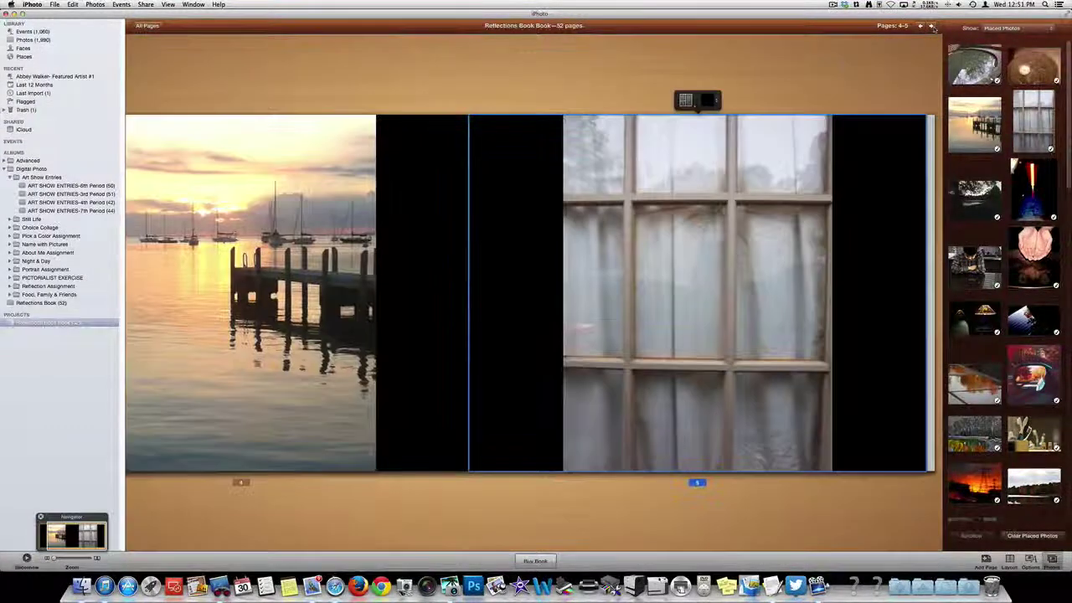
left_click(932, 26)
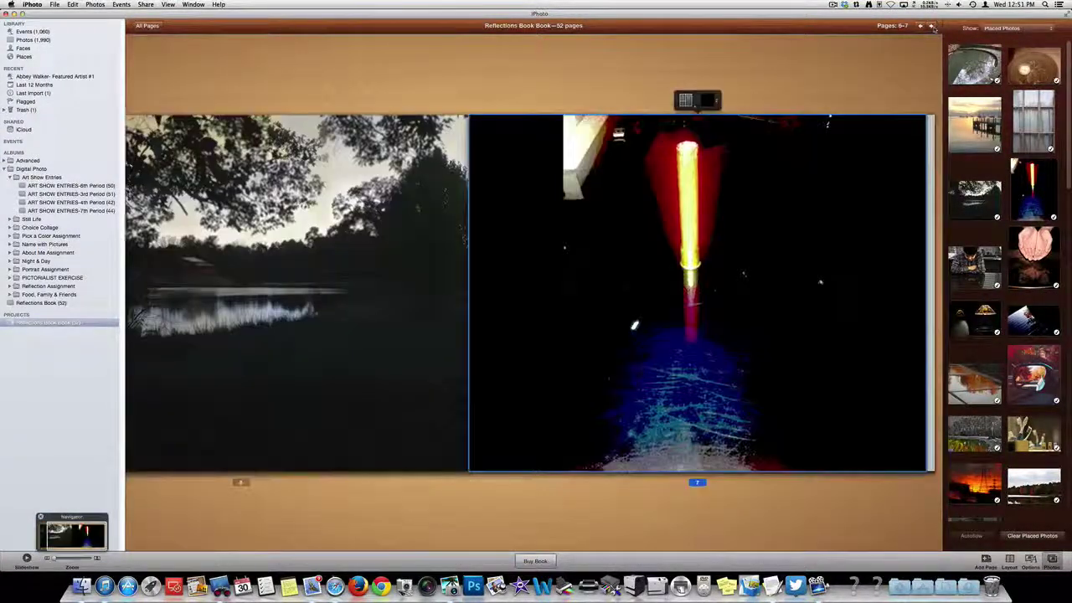
left_click(931, 26)
left_click(931, 26)
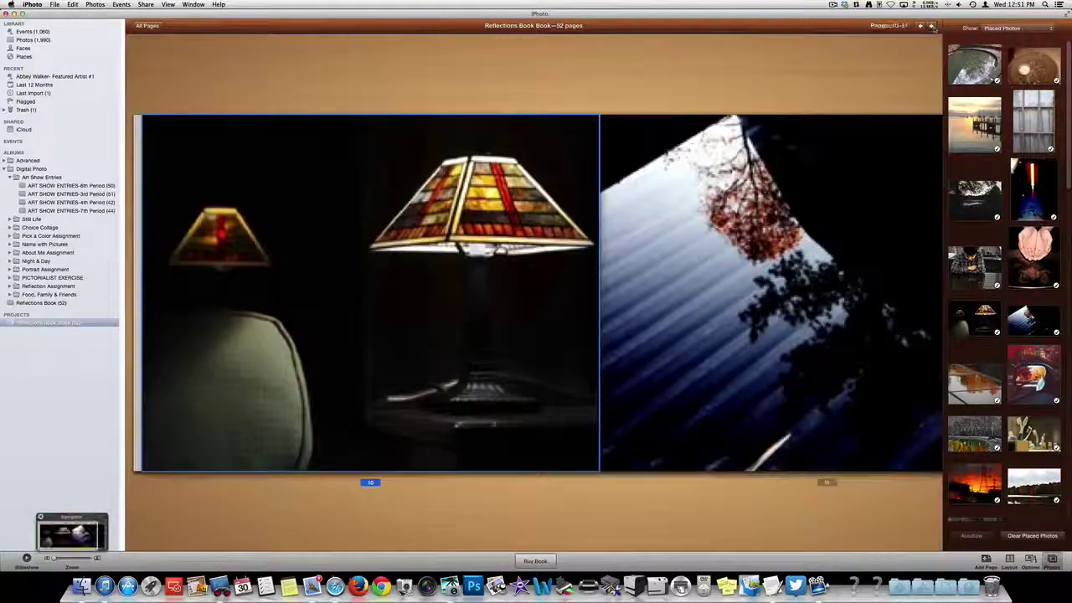
left_click(932, 26)
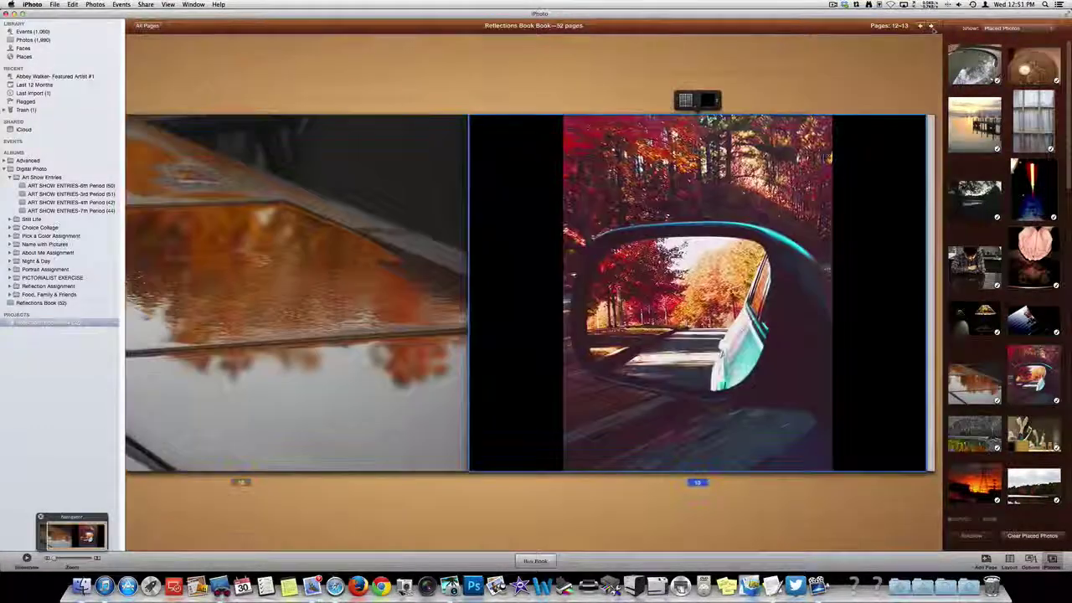
left_click(932, 26)
left_click(932, 26)
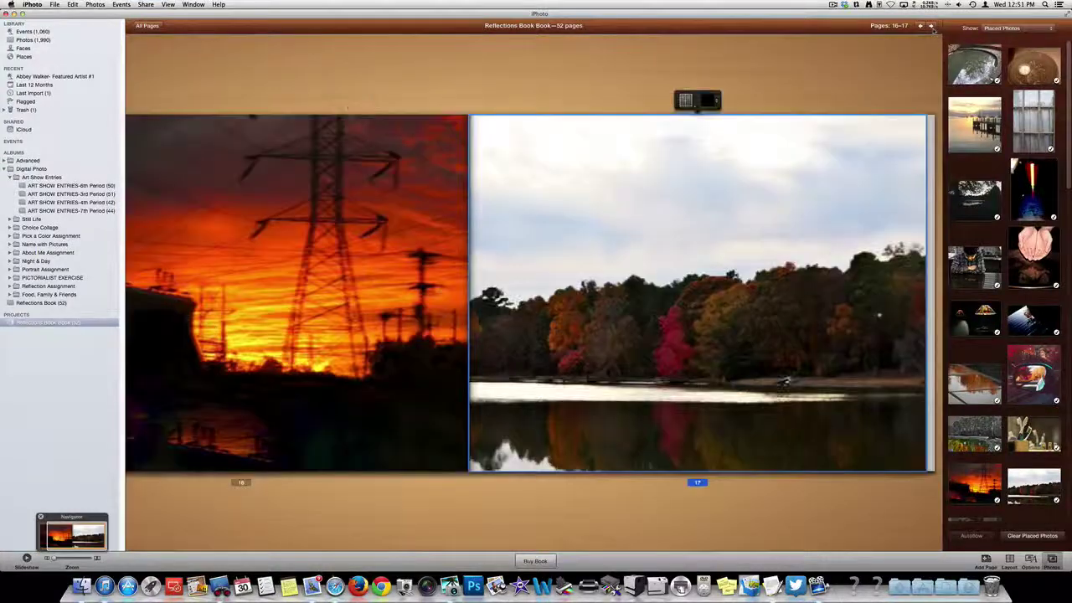
left_click(932, 26)
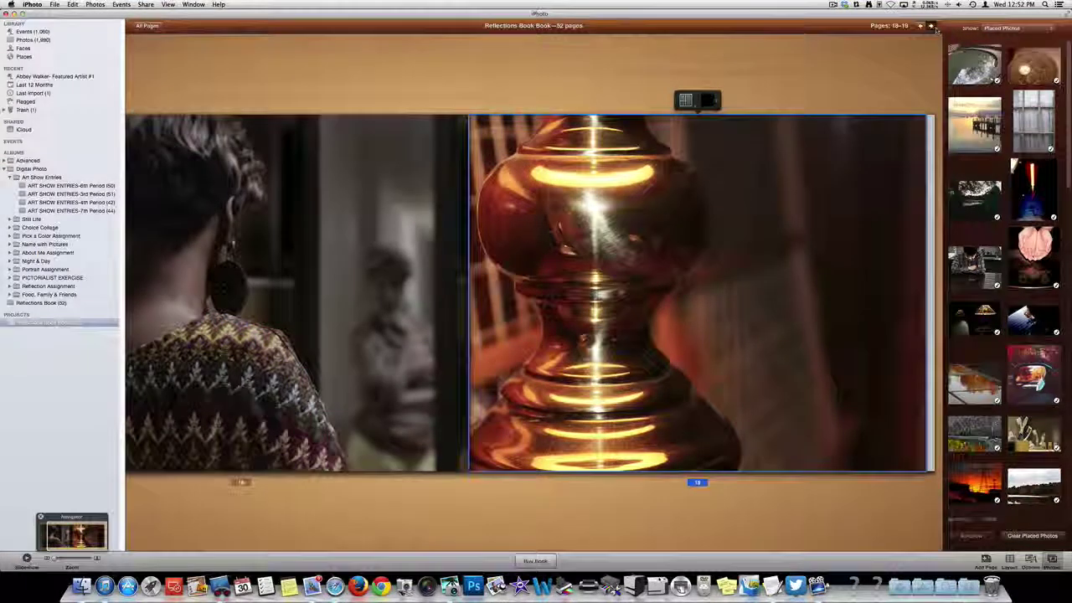
left_click(932, 26)
Step: Enlarge the eye photo on page 21 and reposition it within its frame
left_click(726, 161)
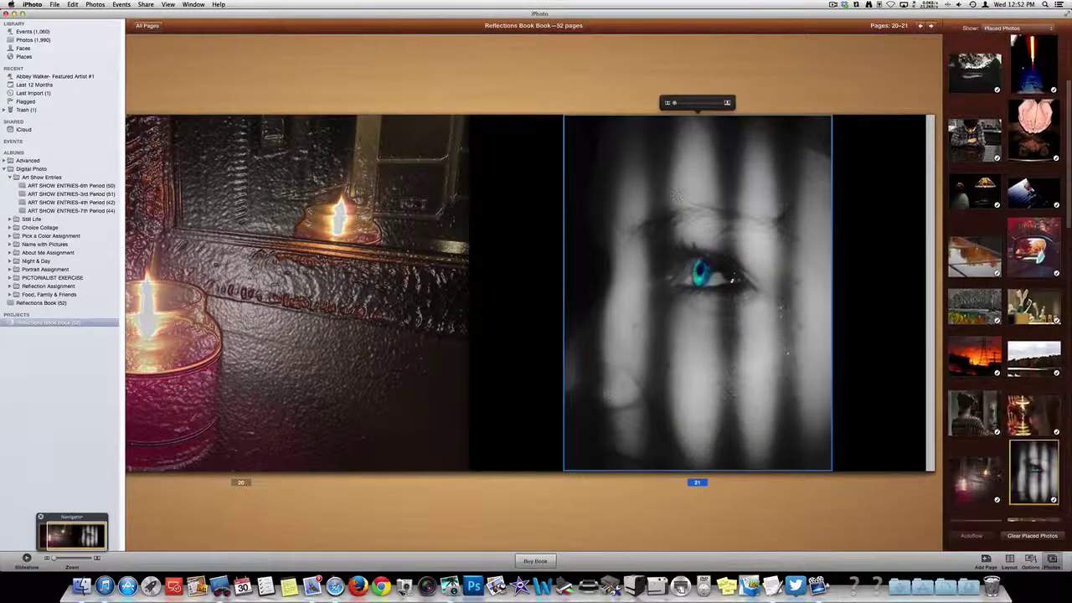
left_click_drag(676, 103, 691, 102)
left_click_drag(673, 290, 675, 258)
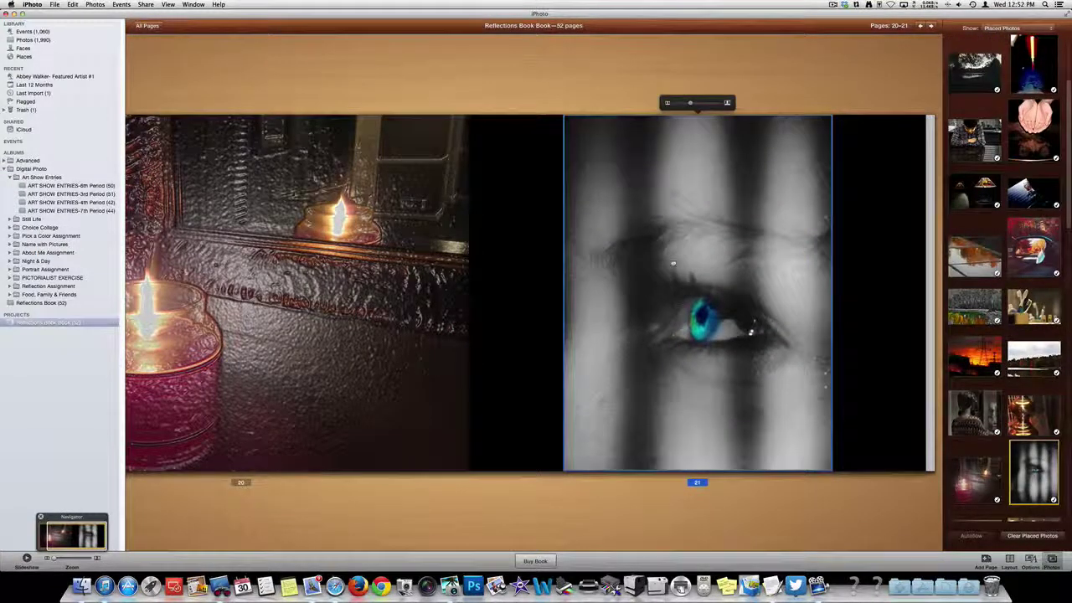
Step: Review the spreads after page 21, open page 52 from the overview of all pages and continue to the back cover
left_click(931, 26)
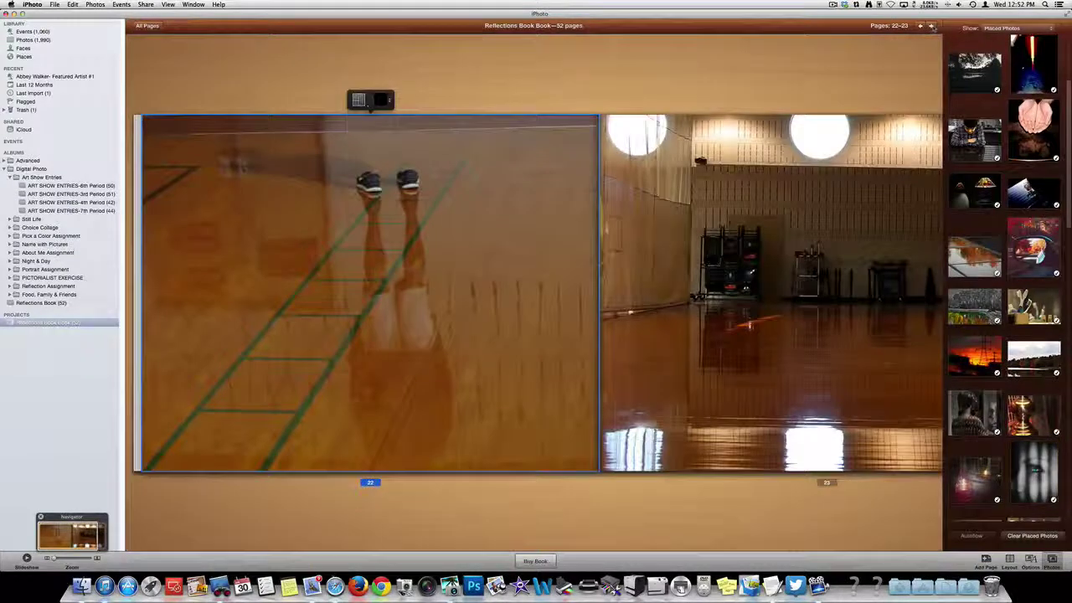
left_click(932, 26)
left_click(931, 26)
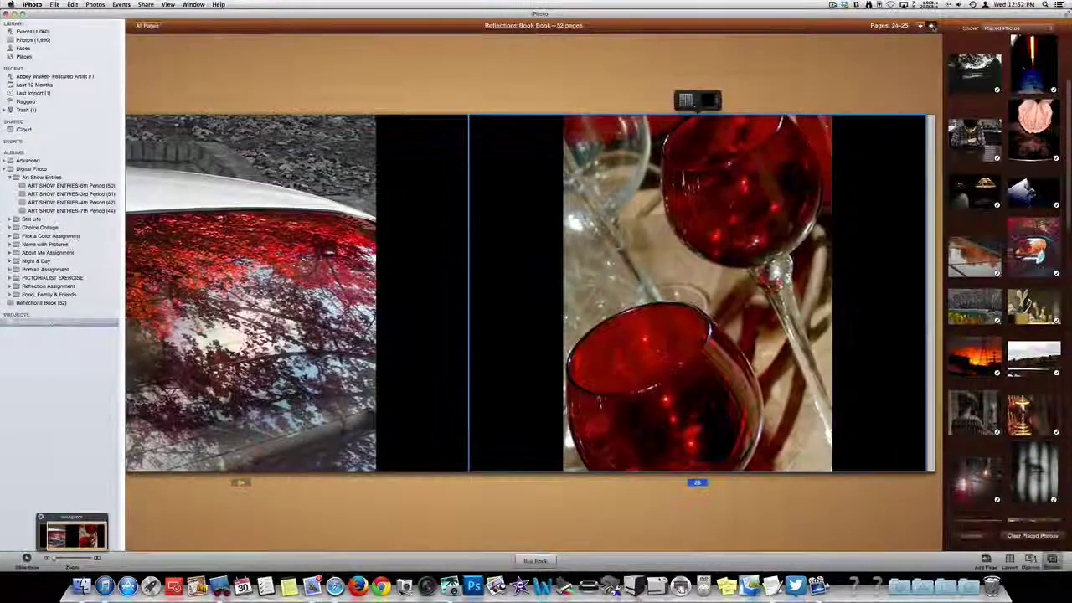
left_click(148, 26)
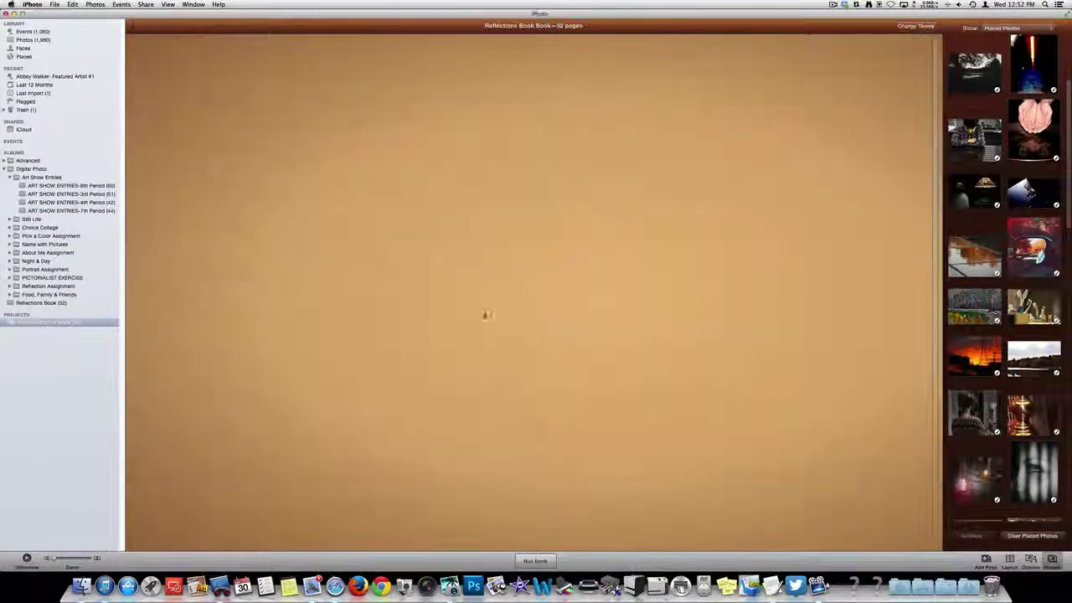
scroll(536, 285, "down", 2)
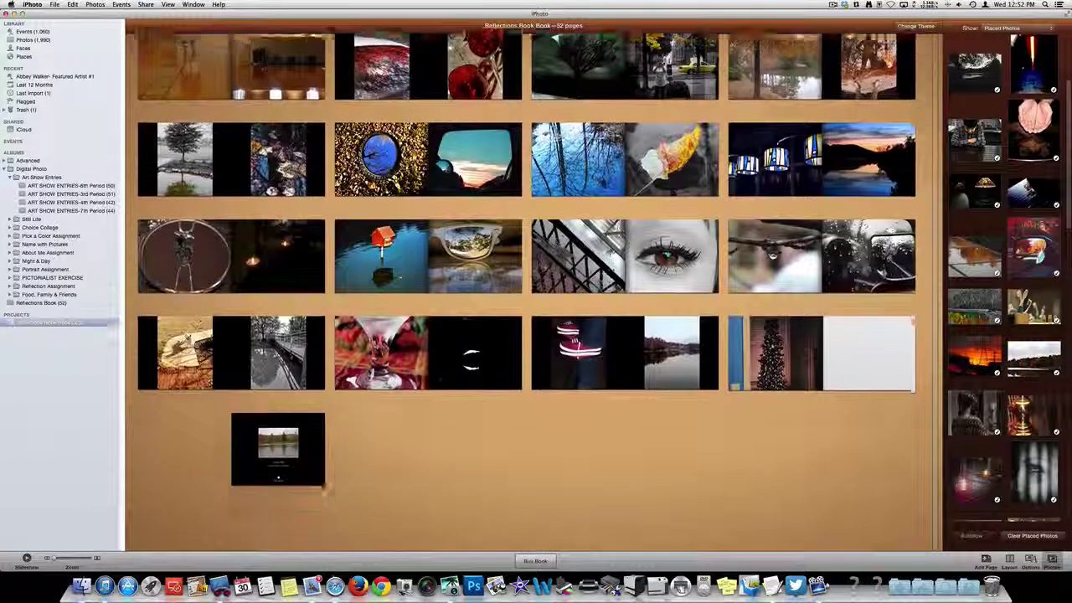
left_click(812, 390)
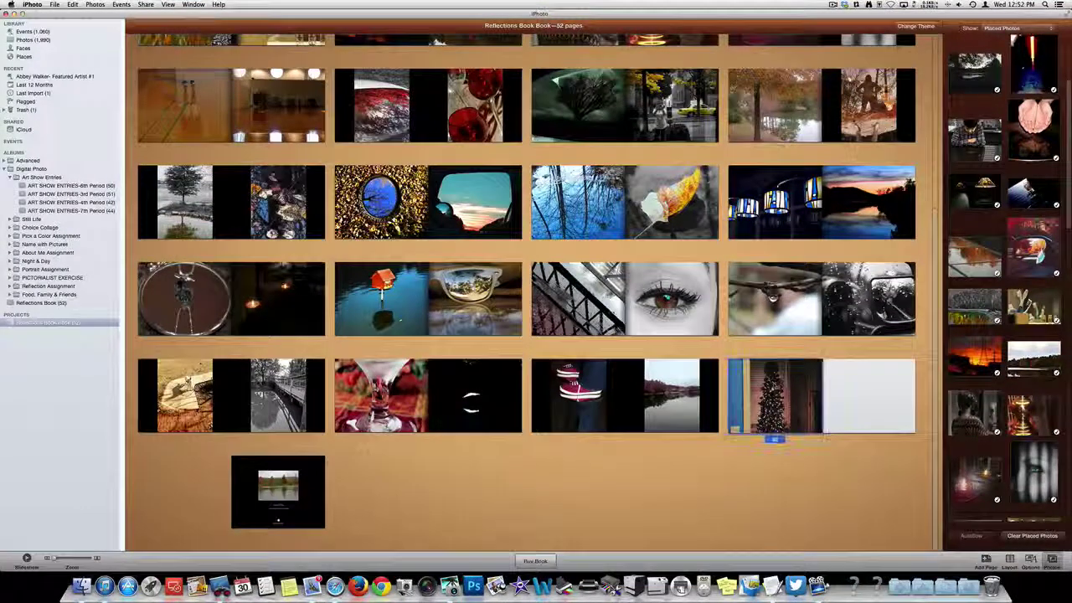
double_click(814, 390)
left_click(829, 308)
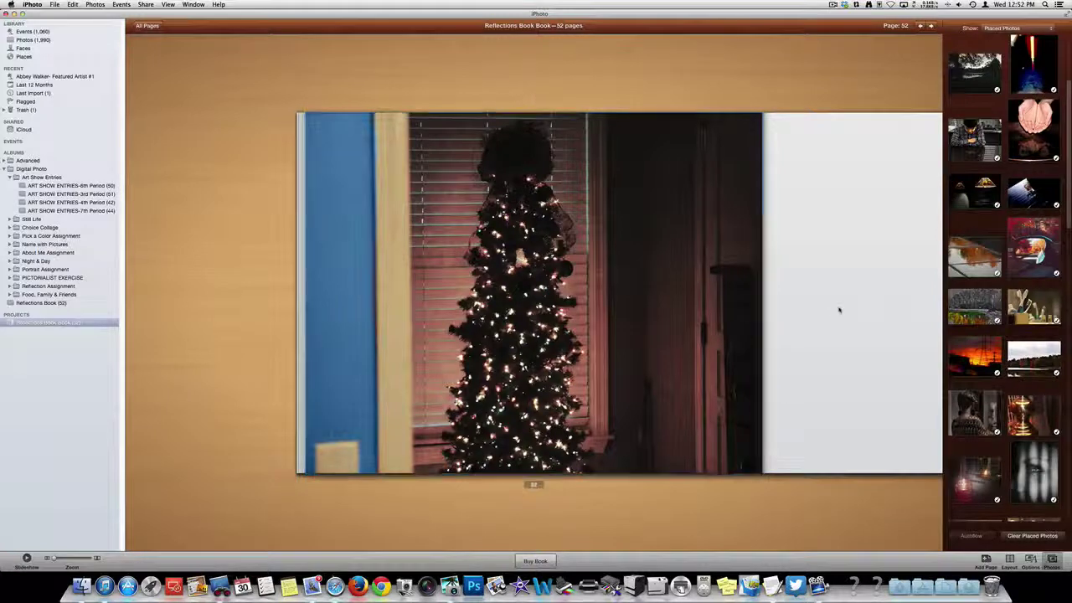
left_click(930, 25)
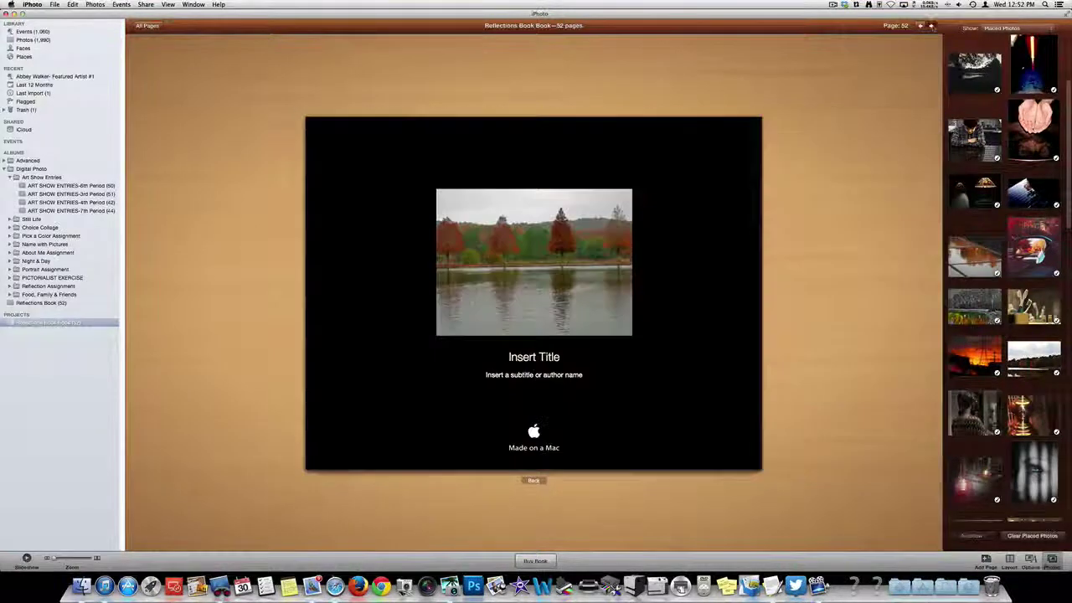
Step: Replace the title placeholder on the back cover with "Reflections"
double_click(511, 358)
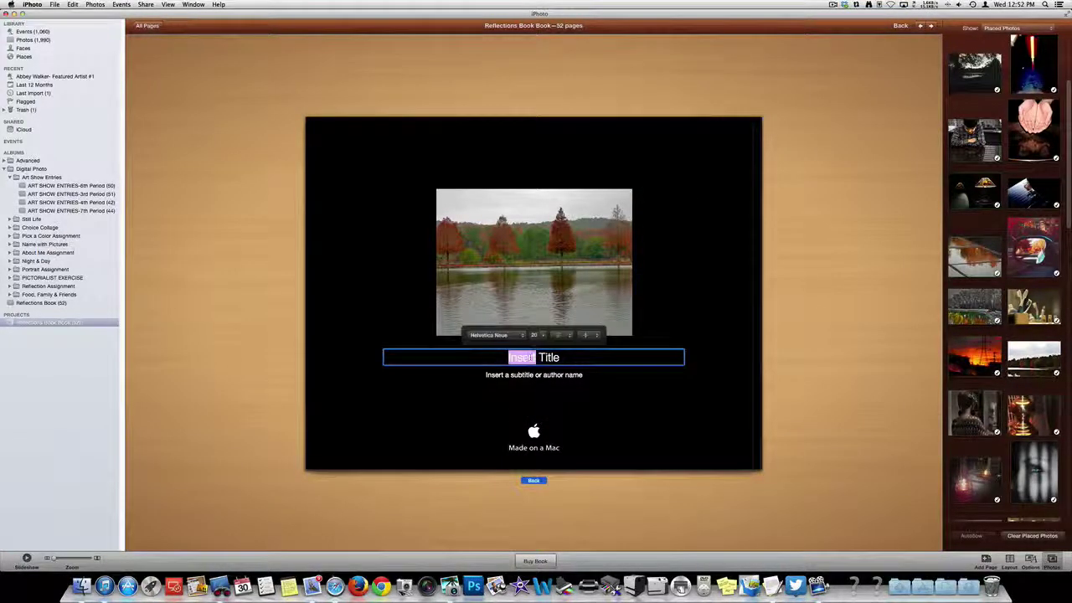
triple_click(571, 357)
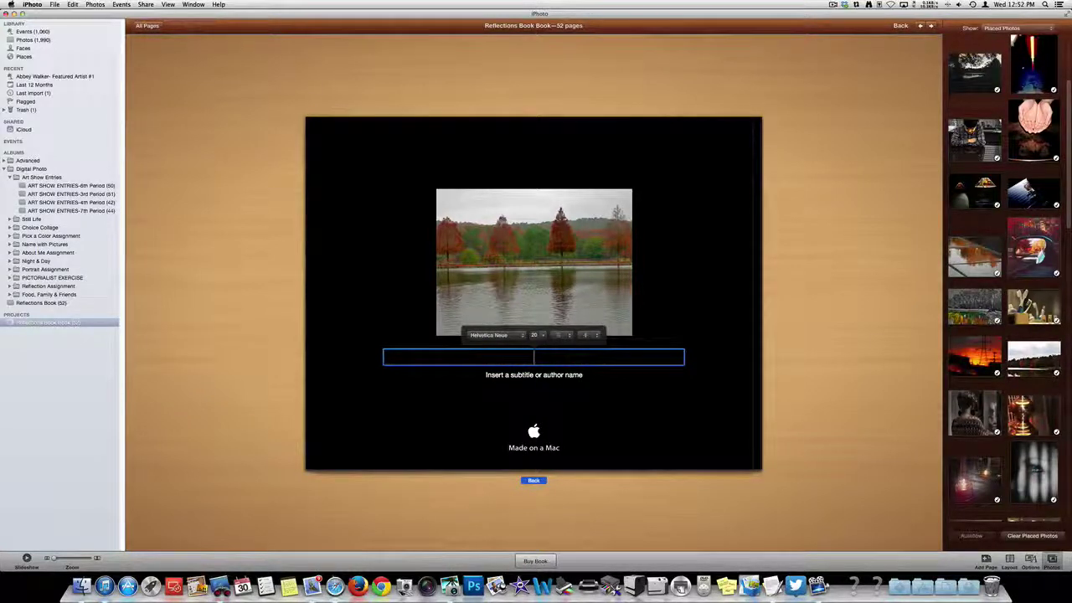
type("Reflece")
type("ctio")
type("ions")
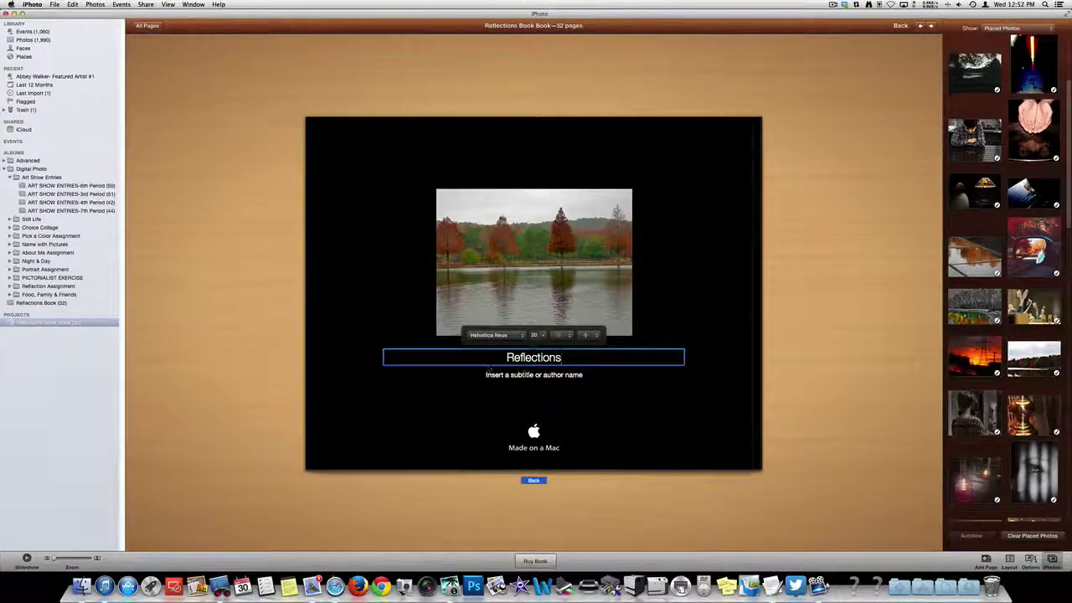
Step: Replace the back cover's subtitle placeholder with "2013-2014" and finish editing the text
left_click(489, 372)
double_click(521, 375)
key("super+a")
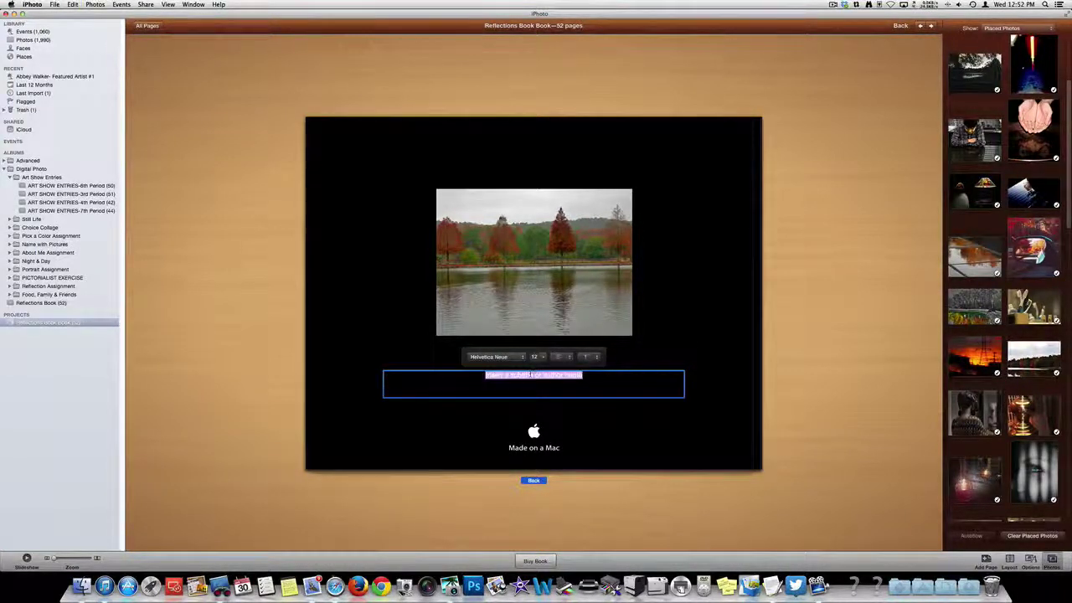
key("BackSpace")
type("2013")
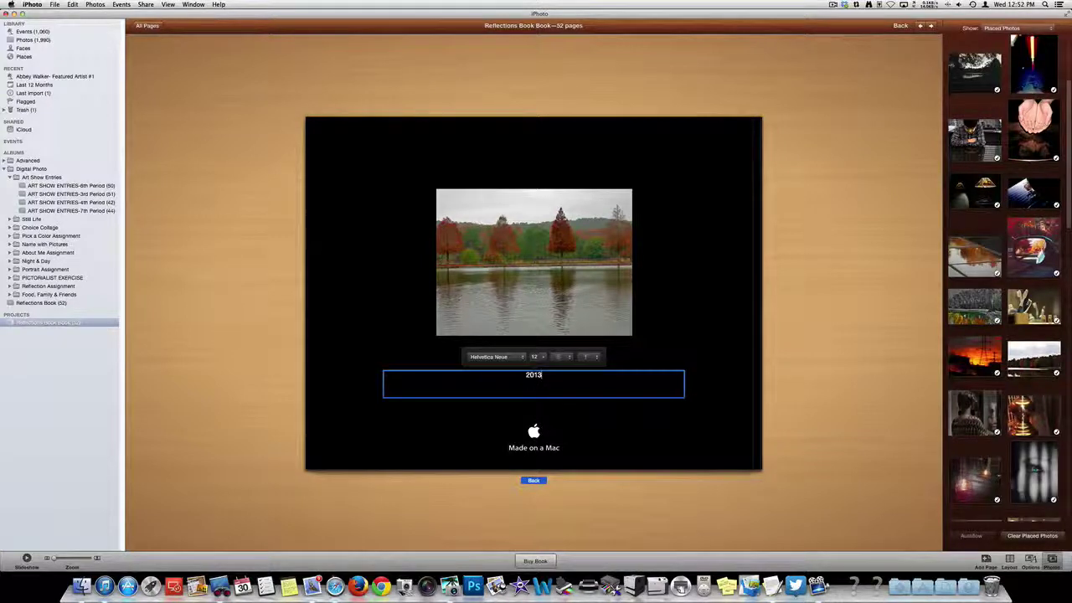
type("-2014")
left_click(705, 285)
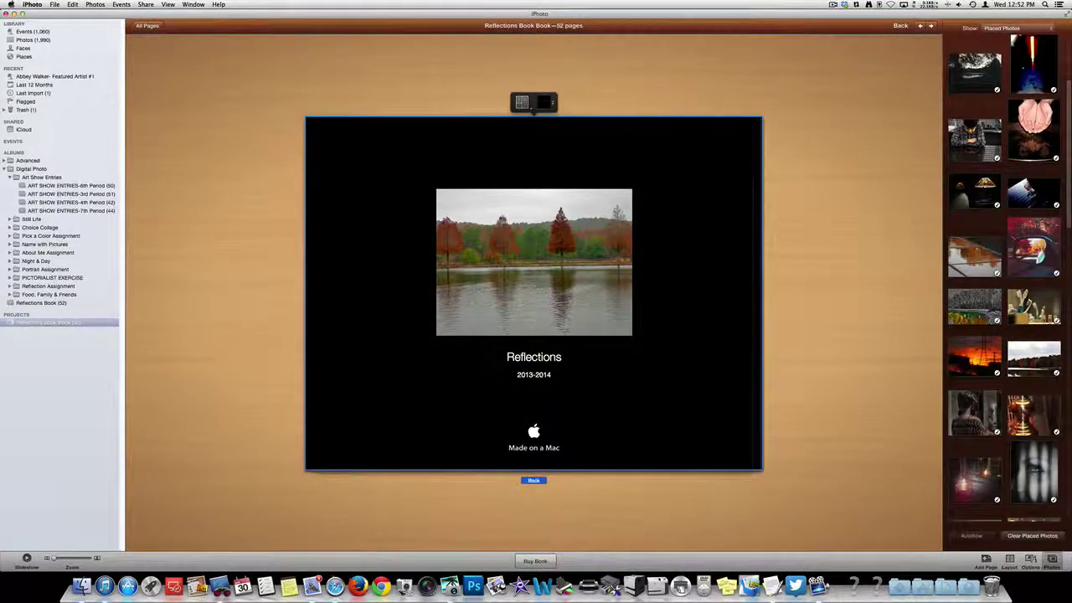
Step: Return to the overview of all pages and start saving the book as a PDF through the print options
left_click(148, 26)
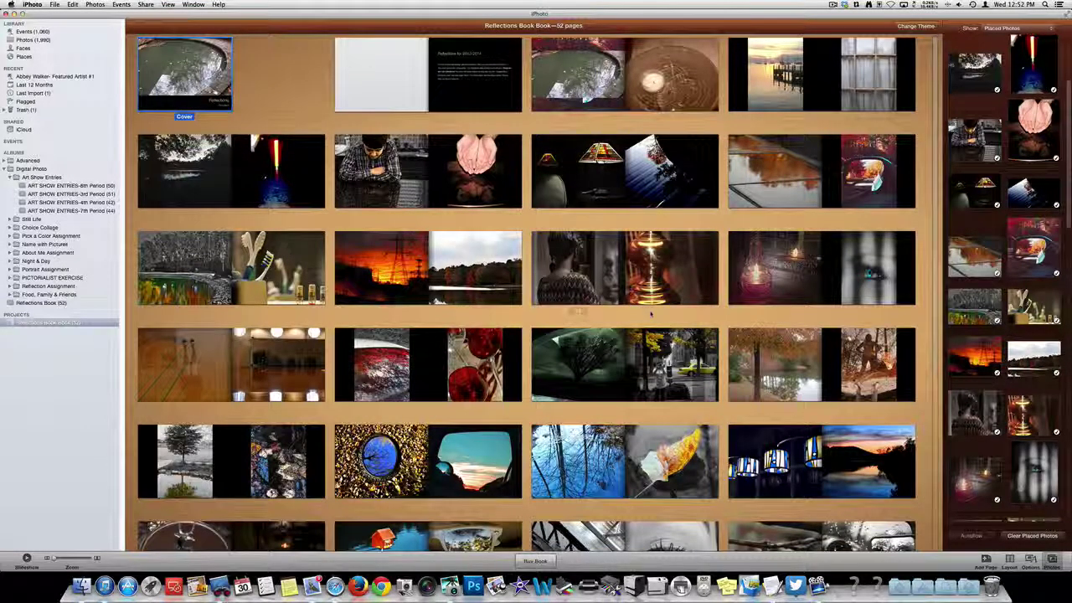
left_click(55, 4)
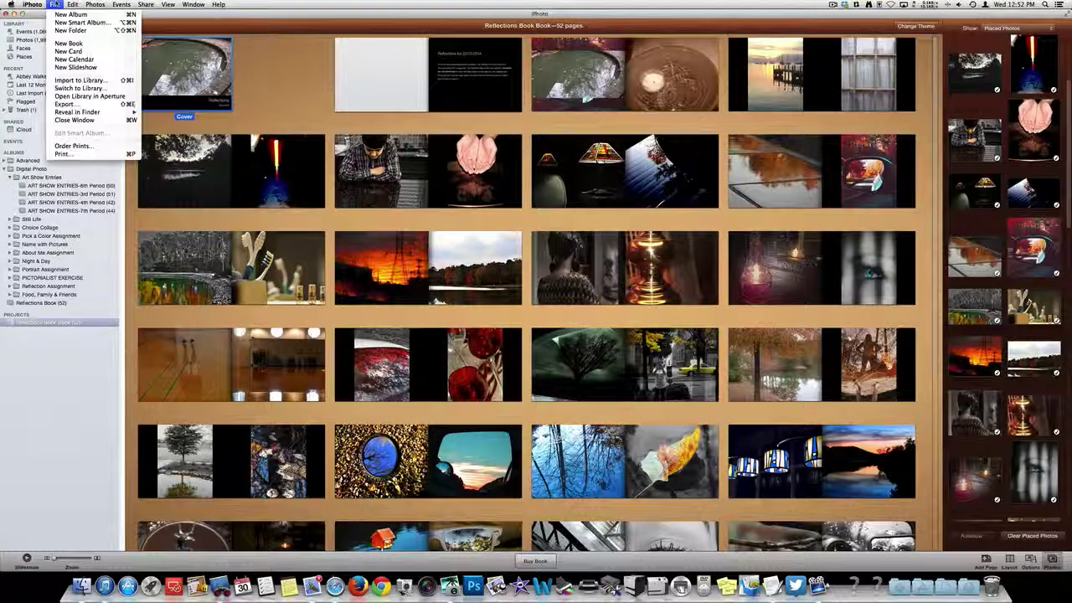
left_click(67, 154)
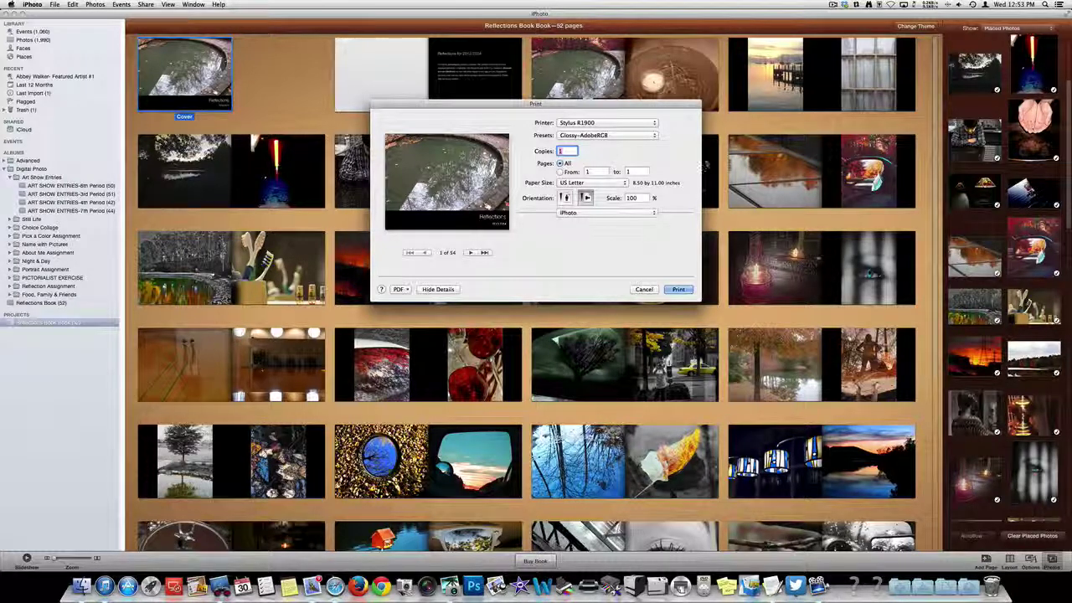
left_click(399, 290)
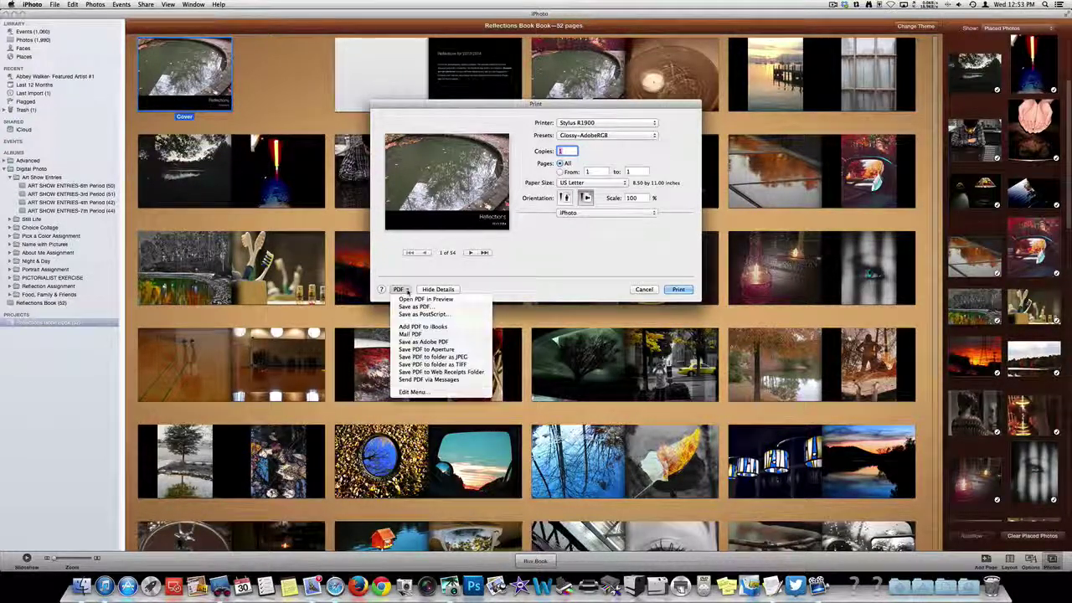
left_click(435, 307)
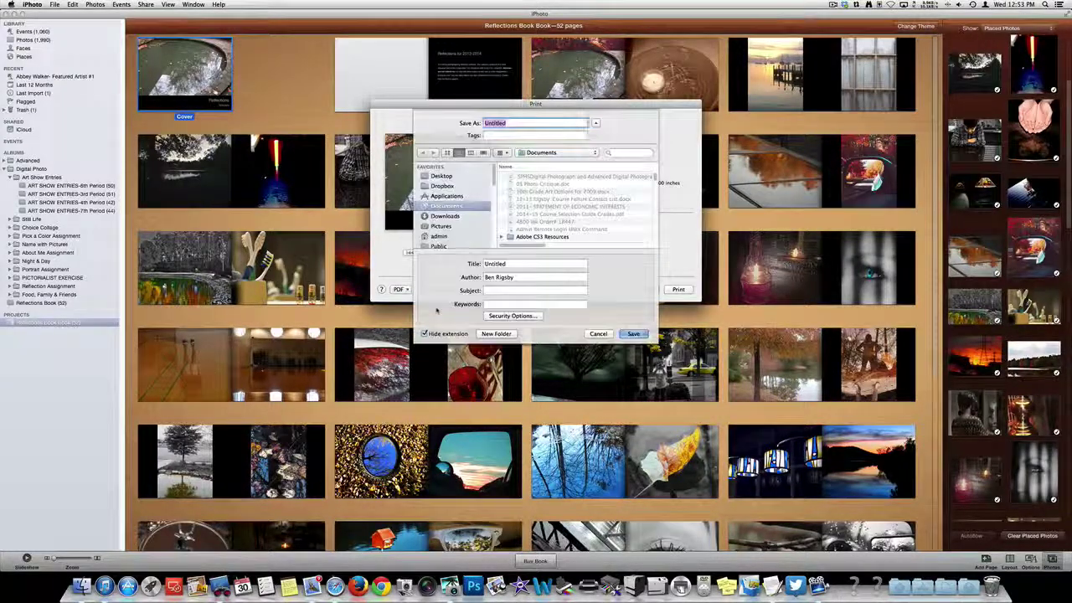
Step: Name the PDF with the author's name followed by "2013-2014 Book" and save it to the Desktop
key("BackSpace")
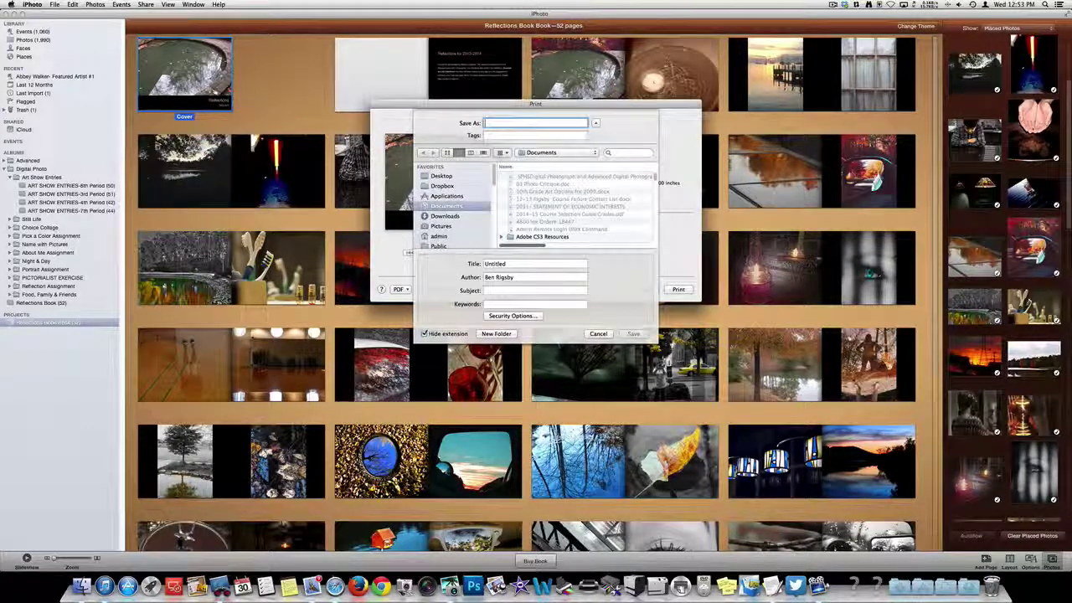
type("Ben r")
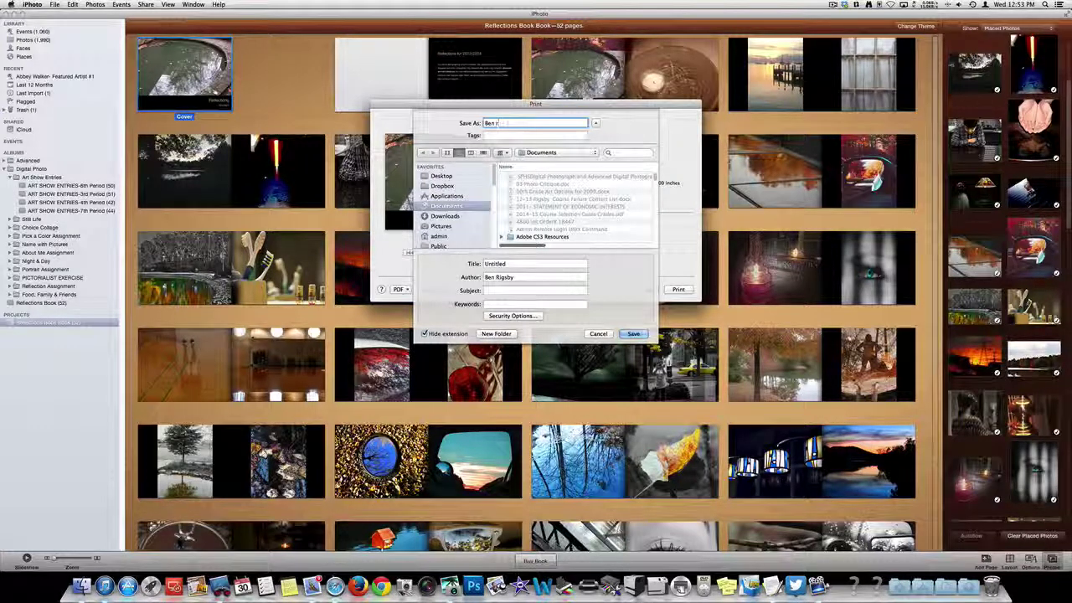
key("BackSpace")
type("R-")
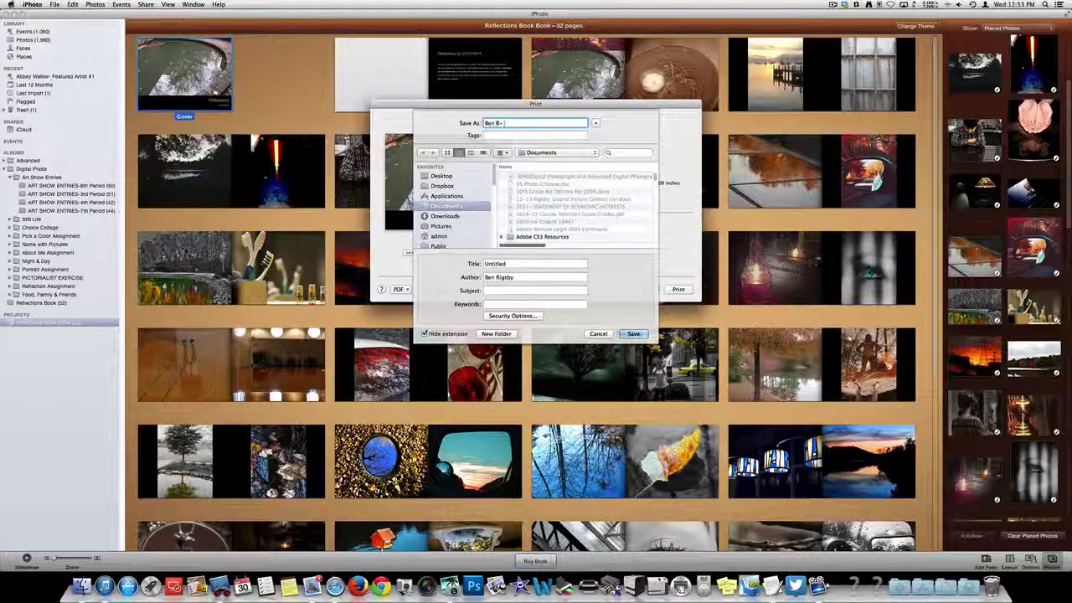
type(" 2013-")
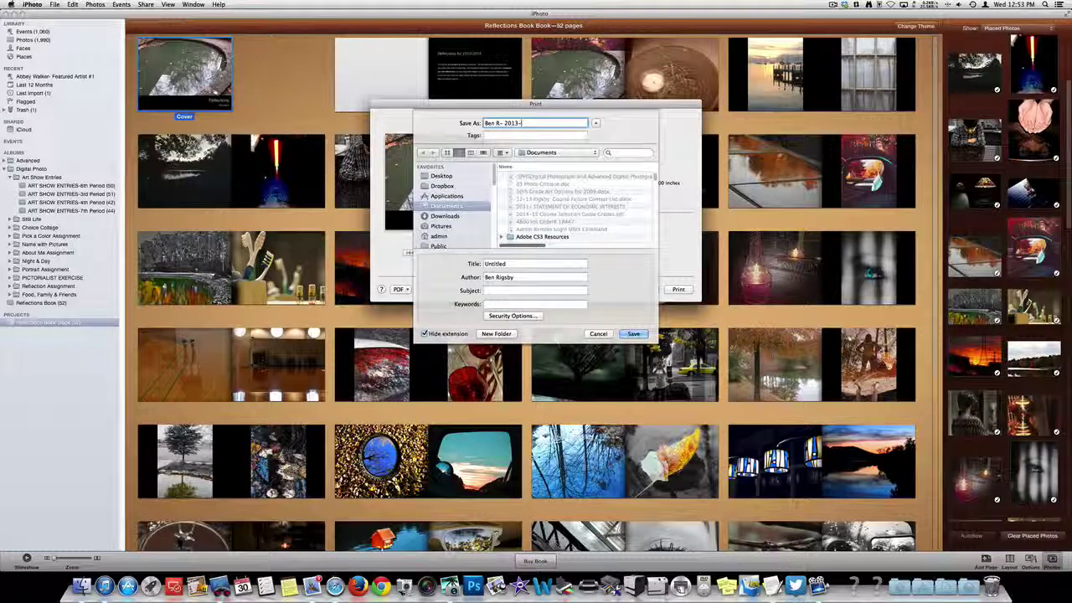
type("2014")
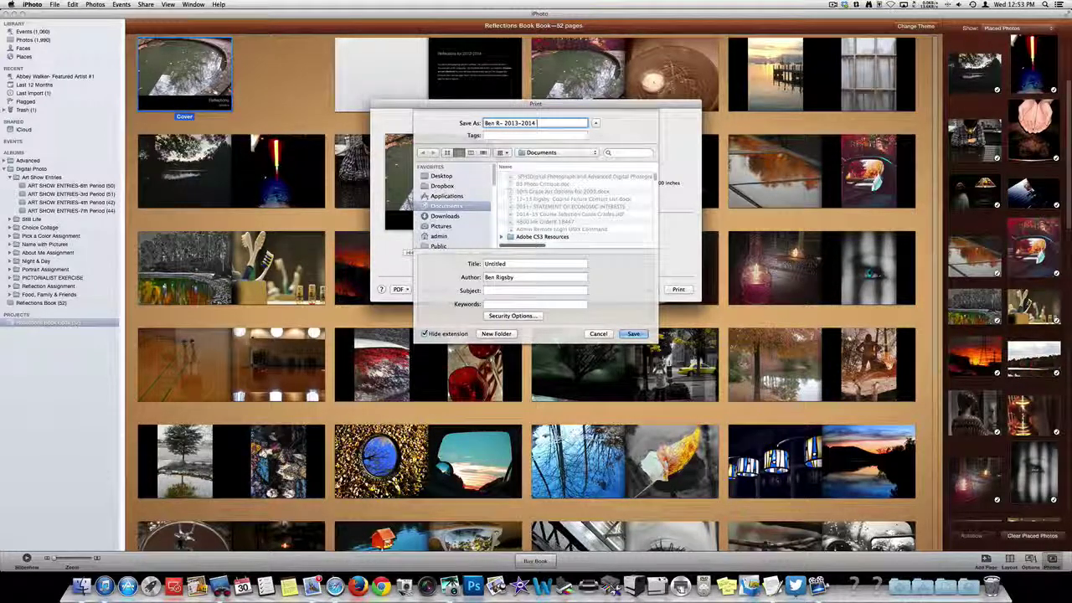
type(" Book")
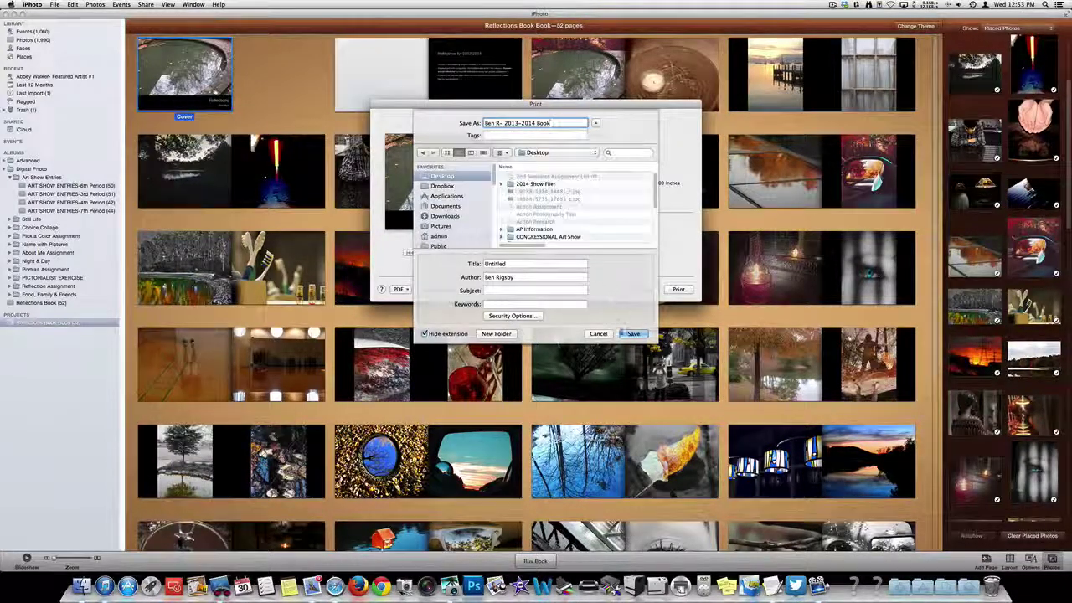
left_click(641, 334)
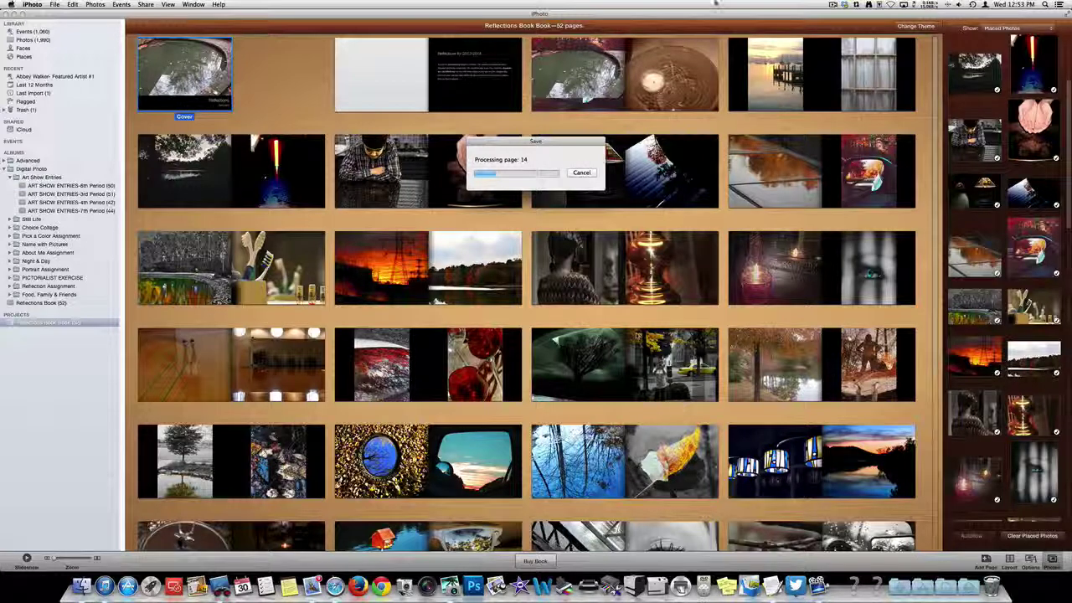
Step: Minimize the book project window and open the saved book PDF from the desktop in Preview
left_click(834, 5)
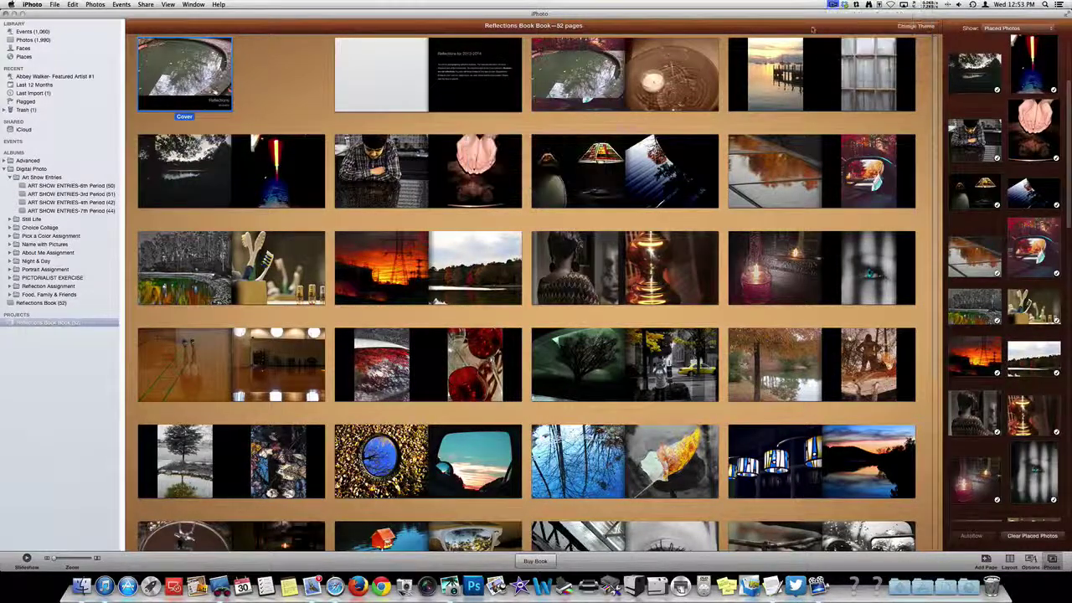
left_click(12, 14)
key("super+q")
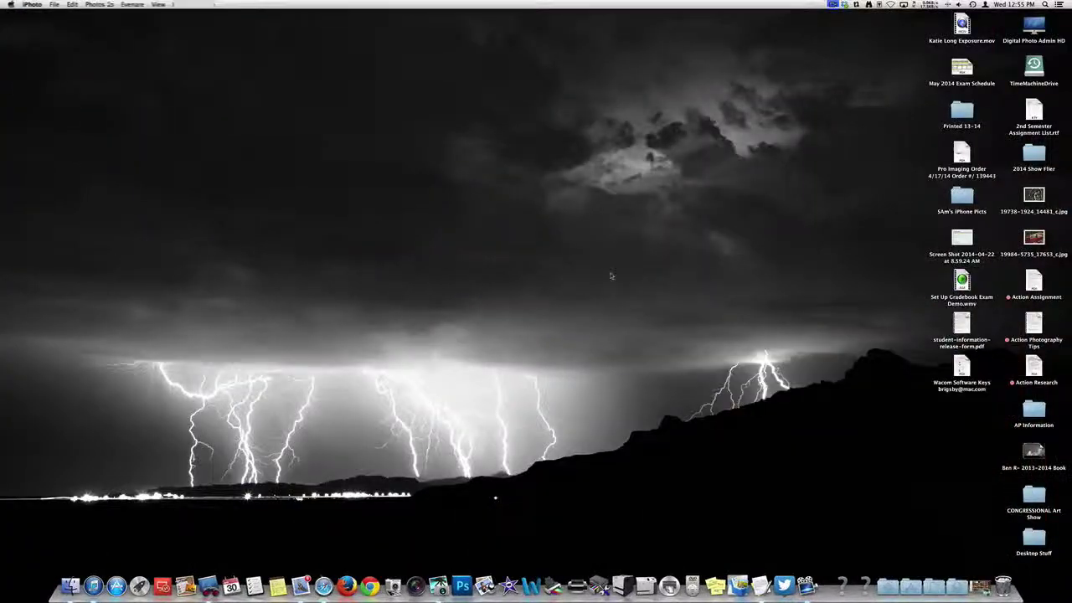
double_click(1032, 455)
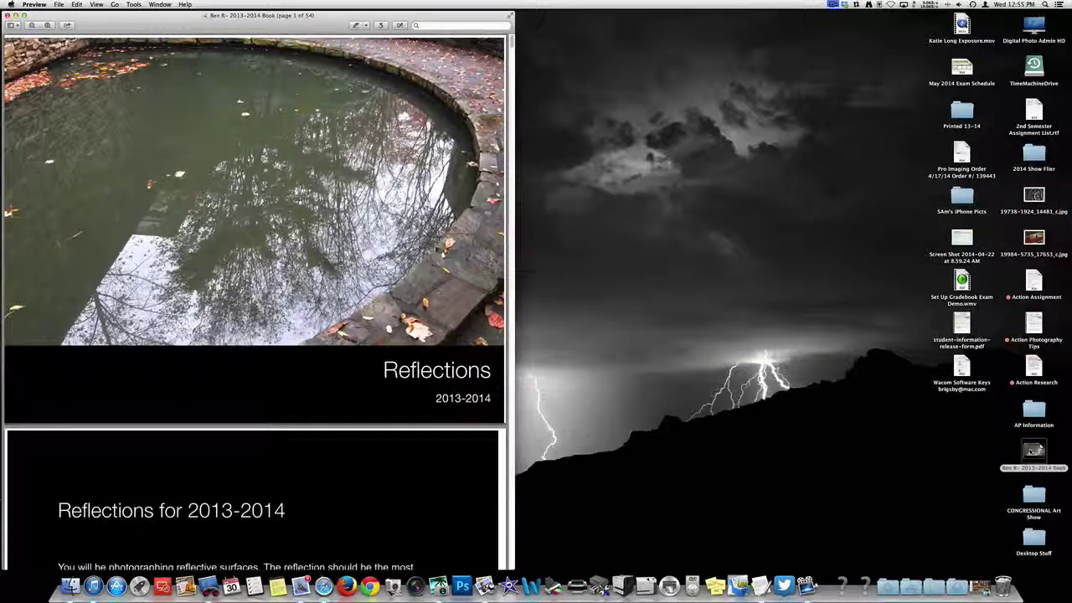
Step: Look through the pages of the saved book PDF from the cover onward and close the document
scroll(262, 276, "down", 5)
scroll(262, 272, "down", 15)
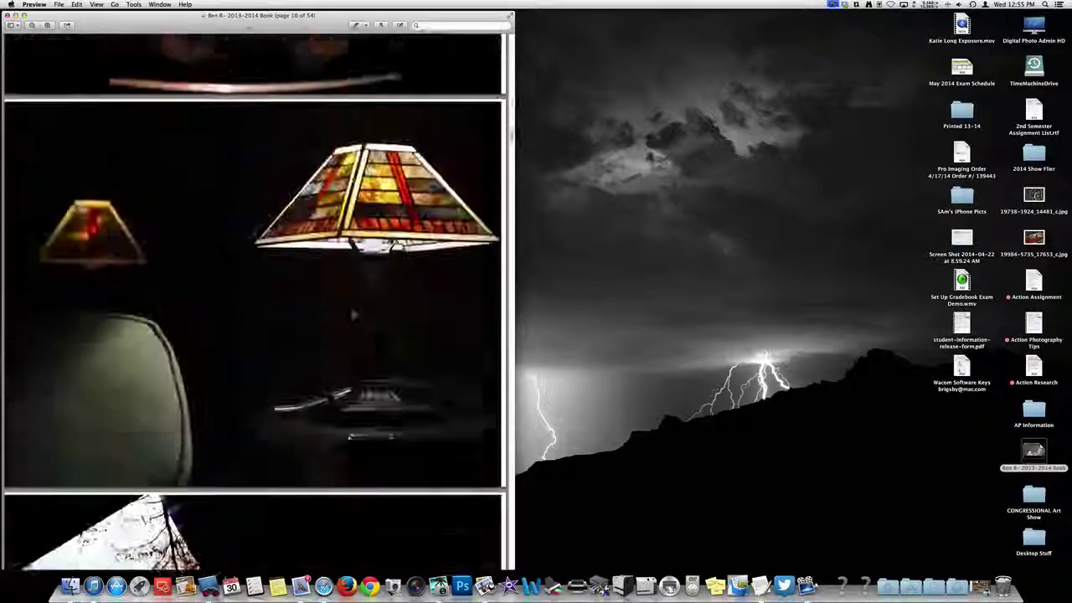
scroll(352, 315, "down", 10)
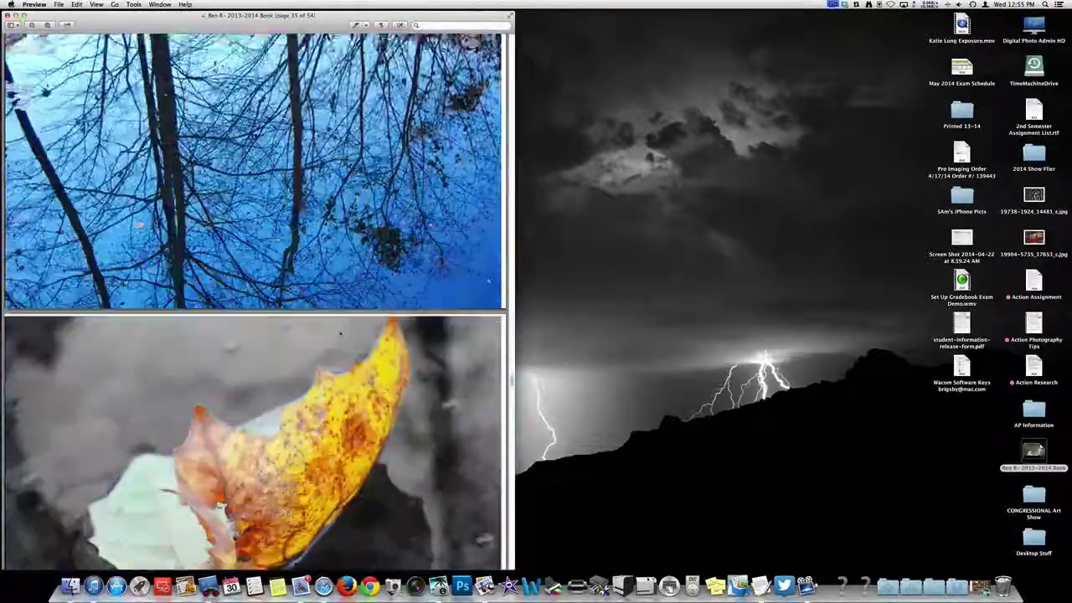
scroll(254, 301, "down", 5)
scroll(343, 287, "down", 12)
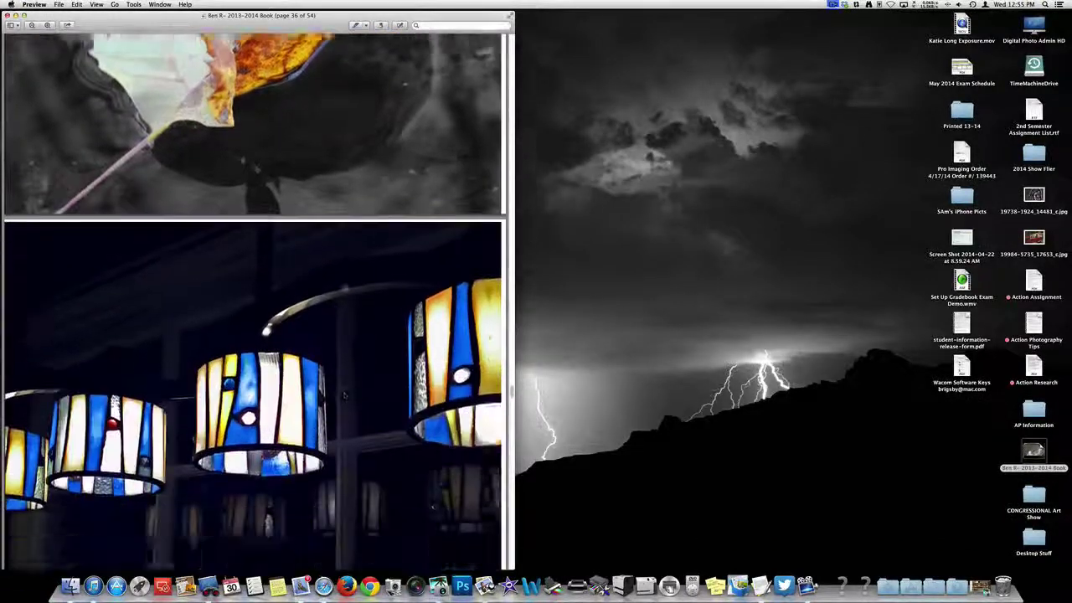
scroll(347, 502, "down", 20)
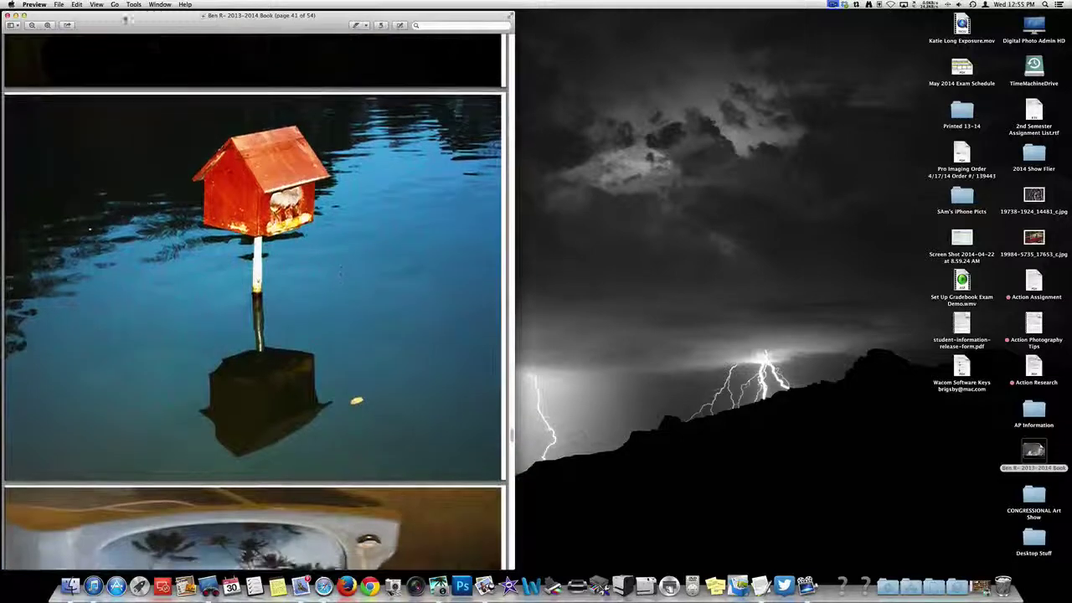
left_click_drag(21, 14, 107, 15)
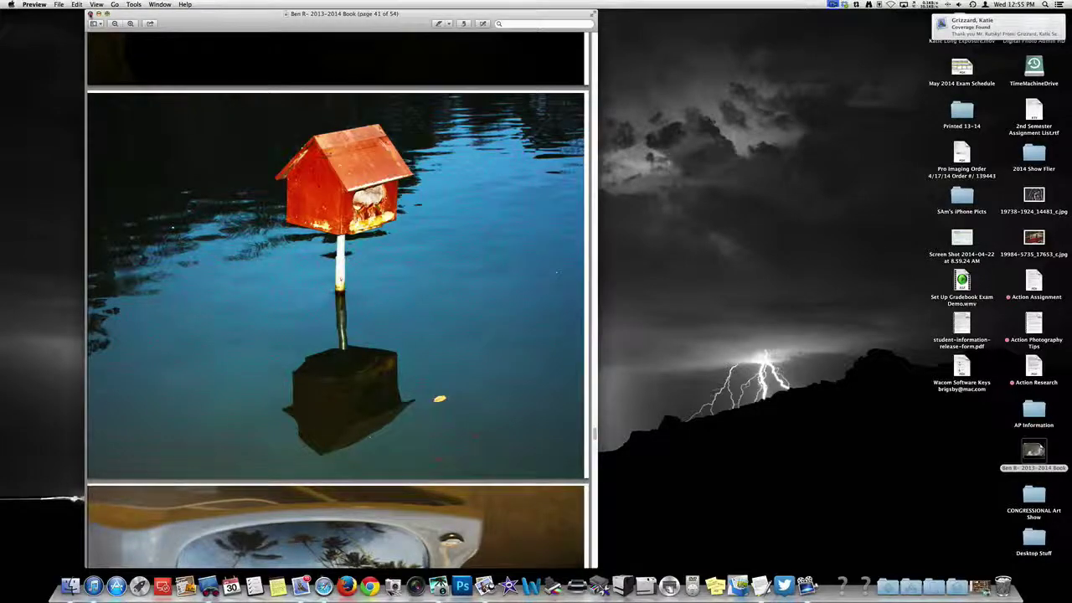
left_click(90, 13)
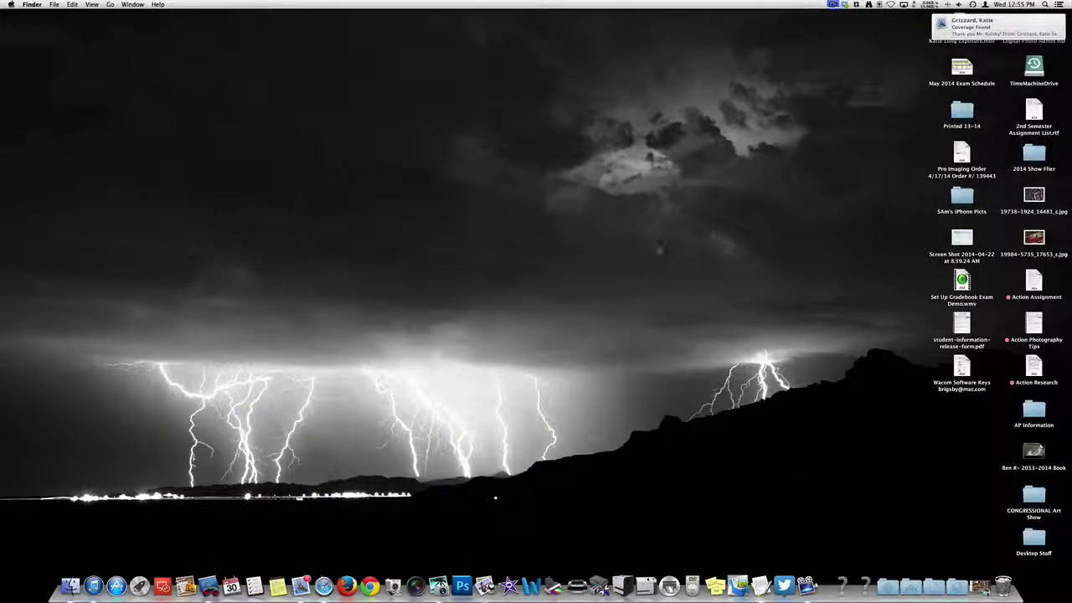
Step: Restore the minimized iPhoto book project and open the purchase order for the book
left_click(978, 586)
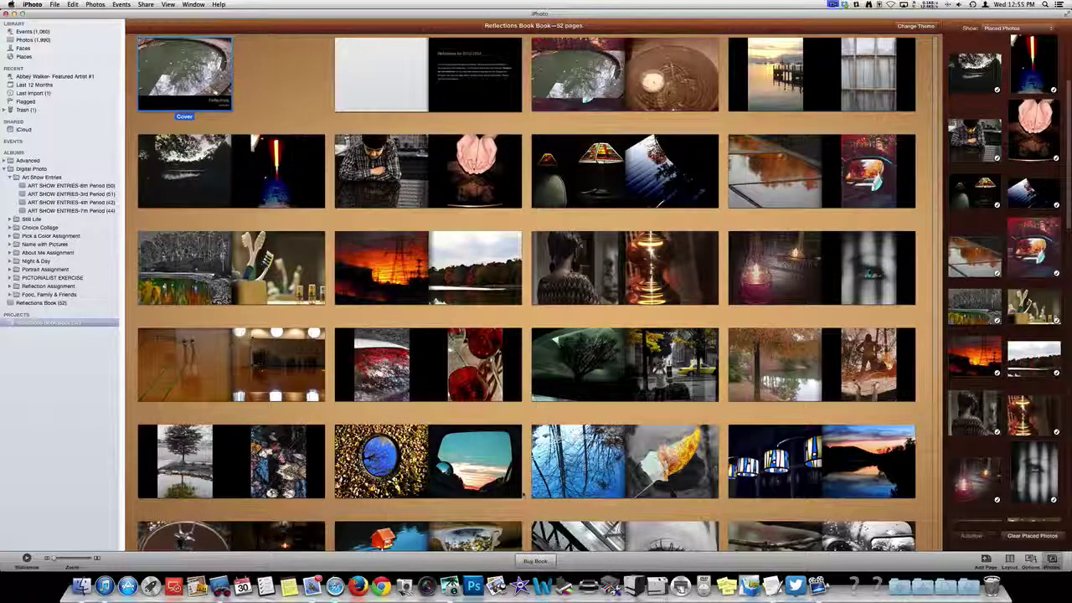
left_click(536, 562)
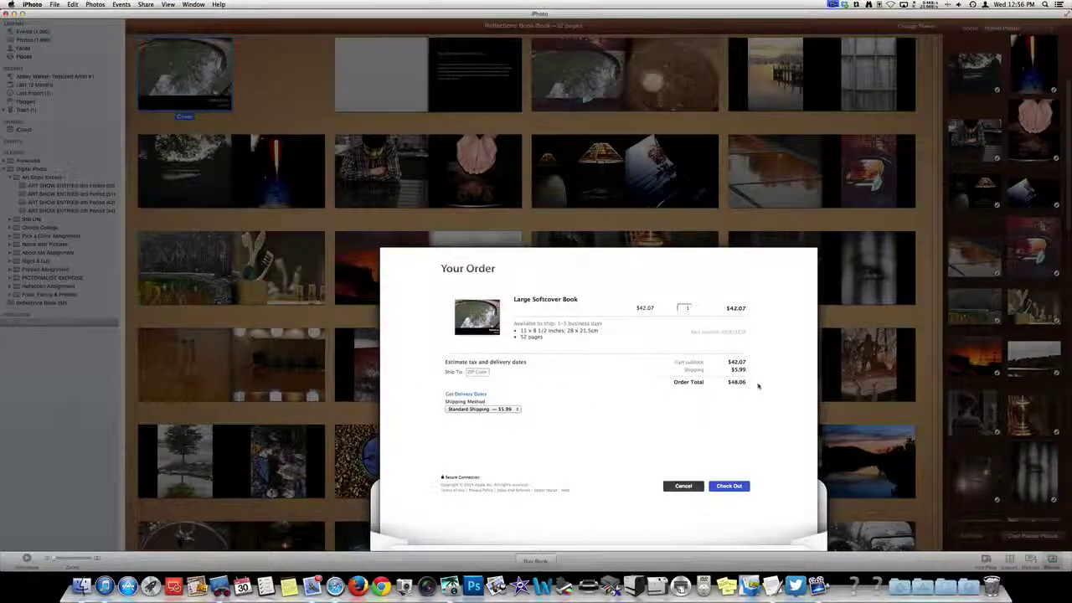
Step: Enter the delivery ZIP code in the order and choose Standard Shipping as the shipping method
left_click(479, 372)
type("80")
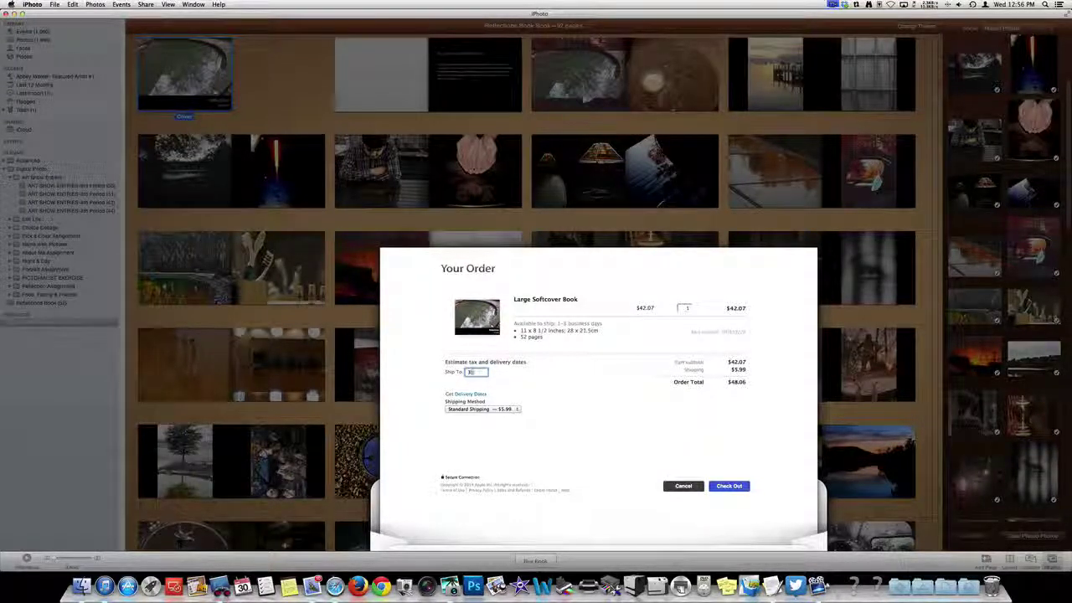
type("44")
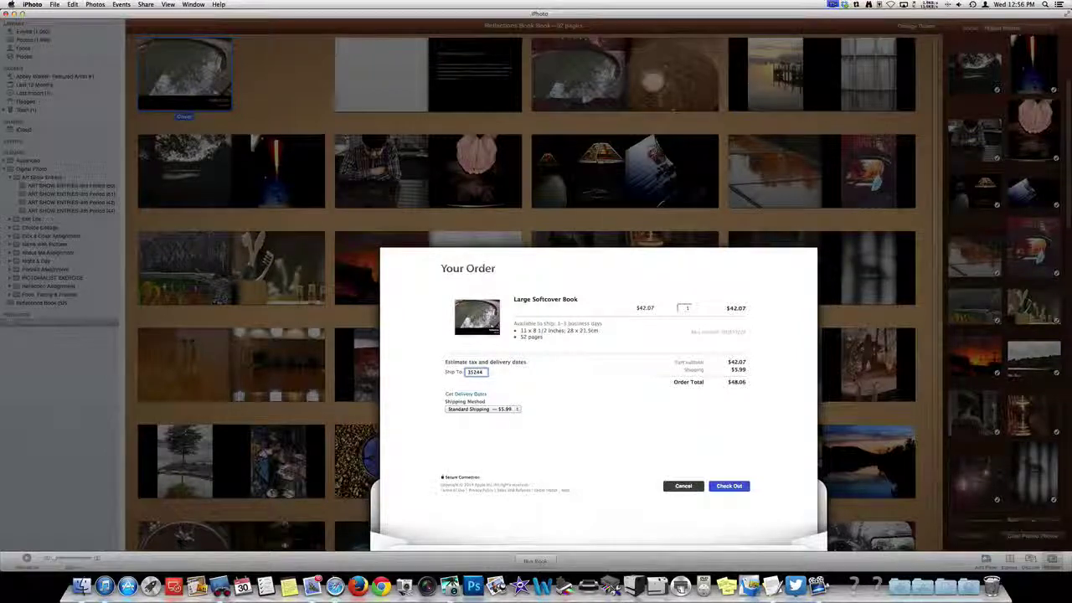
left_click(542, 379)
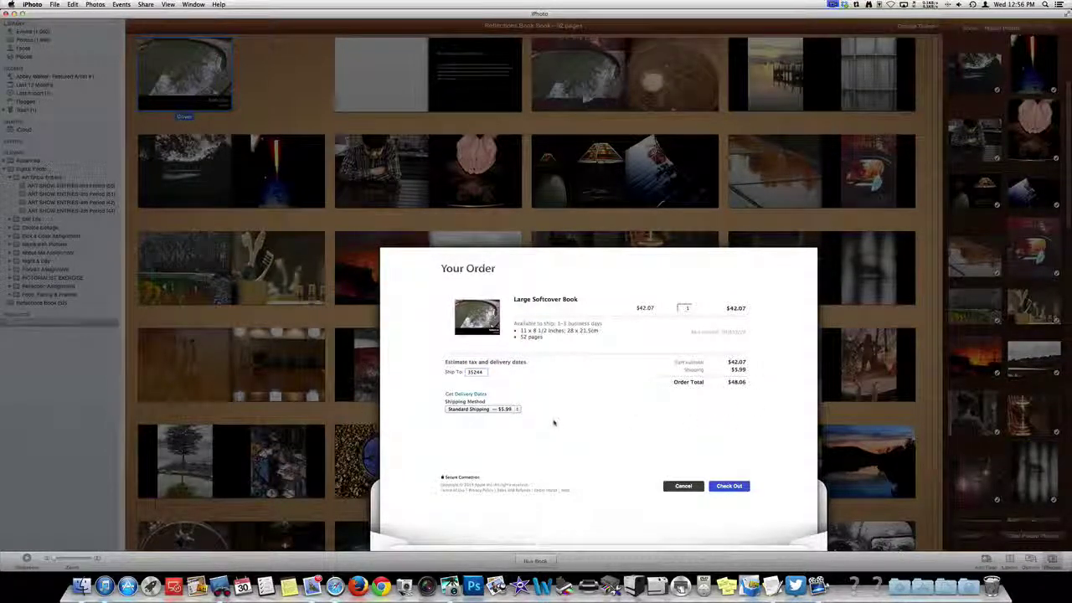
left_click(505, 409)
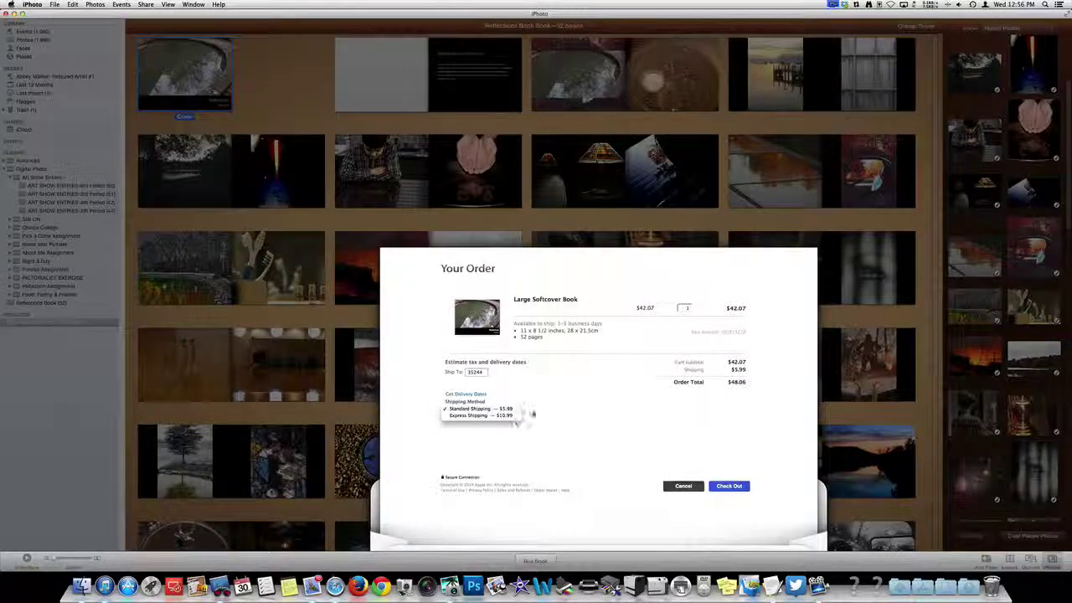
left_click(513, 409)
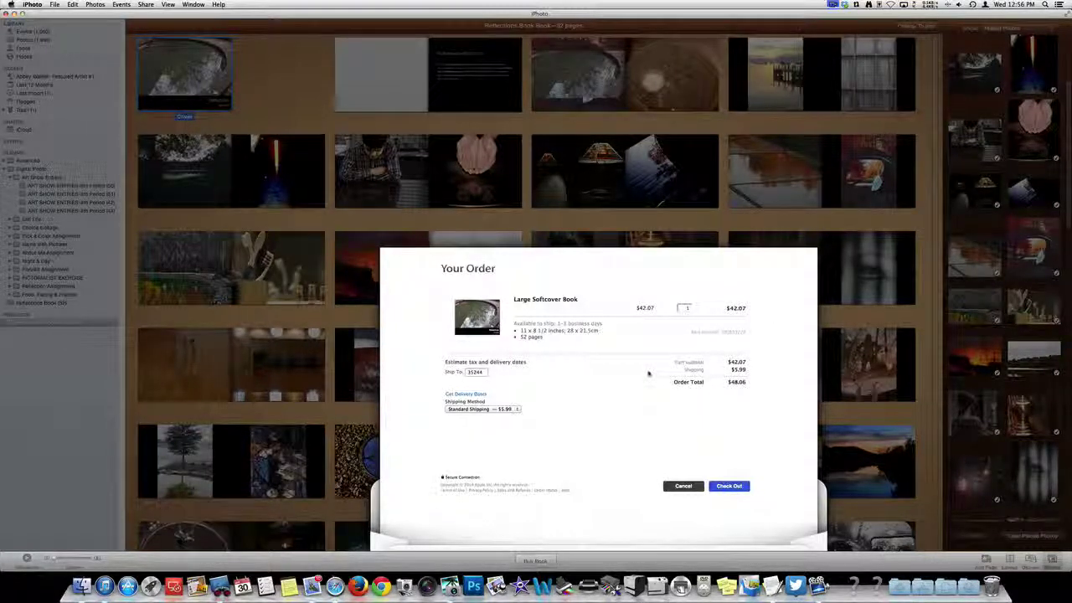
Step: Proceed from the order to the checkout's sign-in page and cancel the purchase
left_click(737, 486)
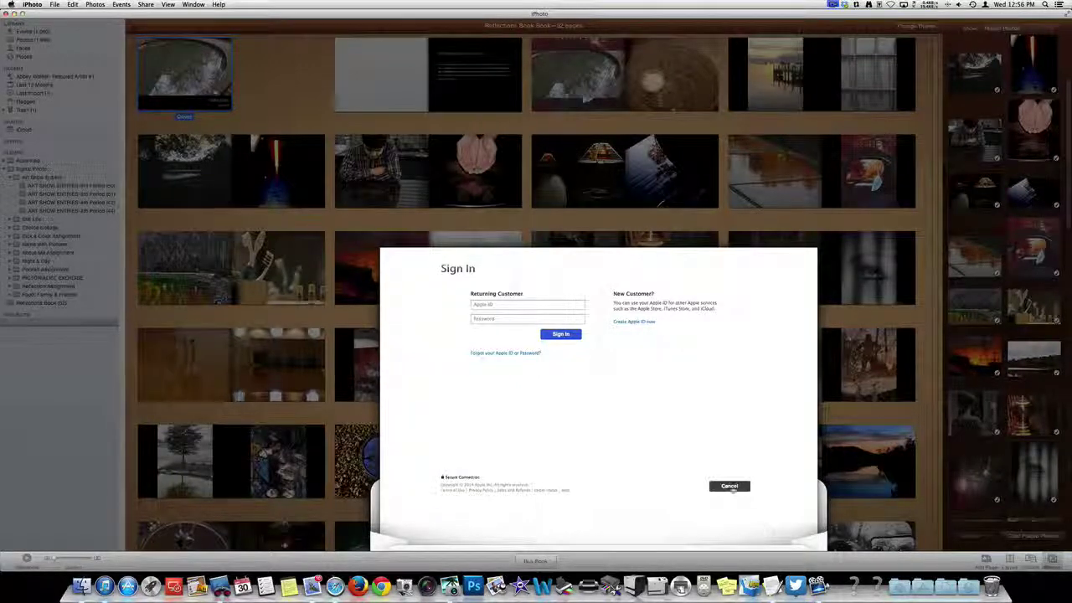
key("Escape")
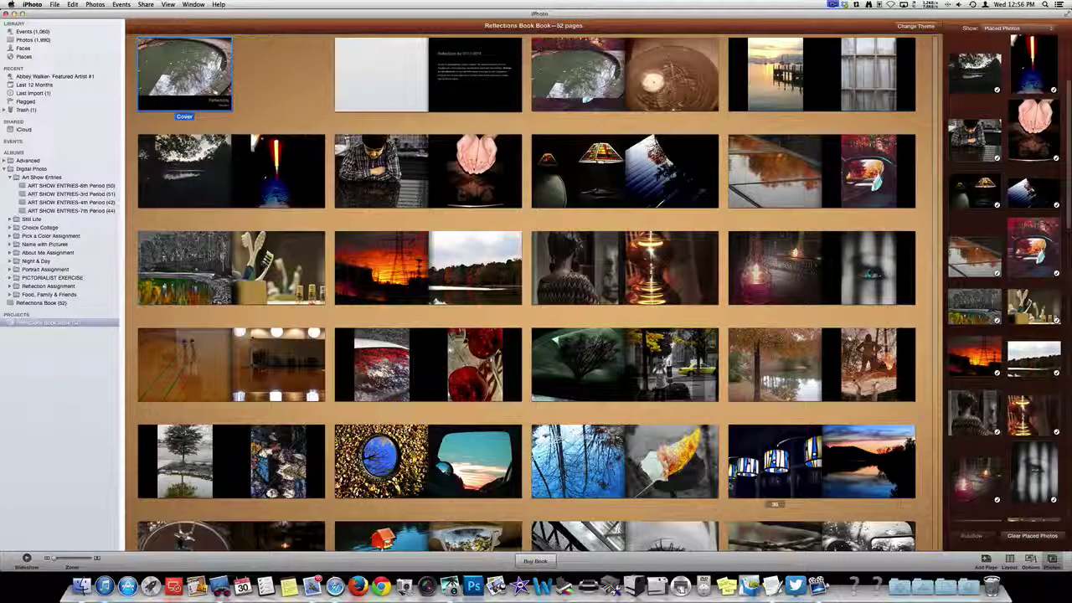